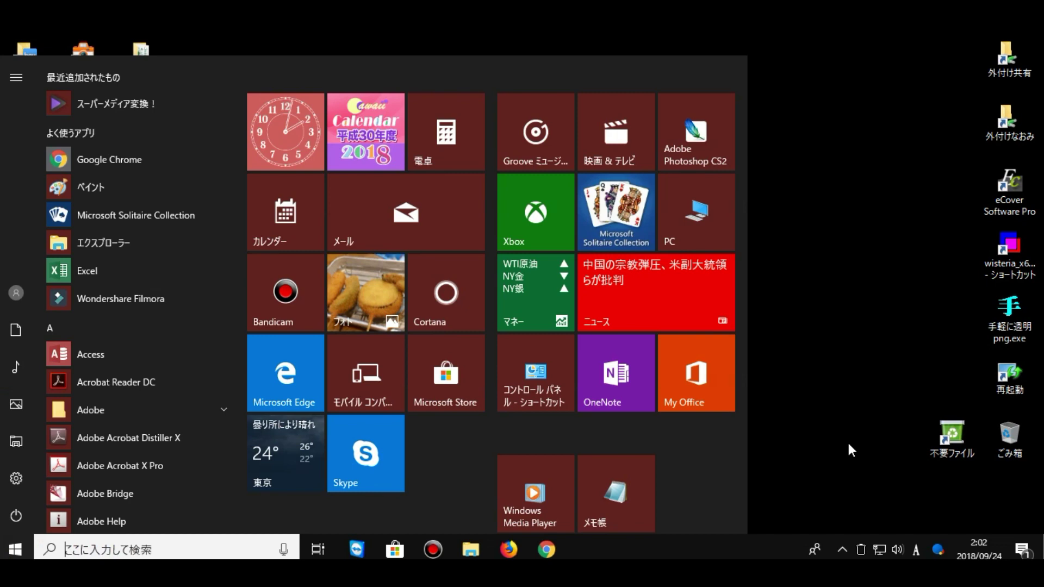
pyautogui.click(16, 551)
pyautogui.click(16, 551)
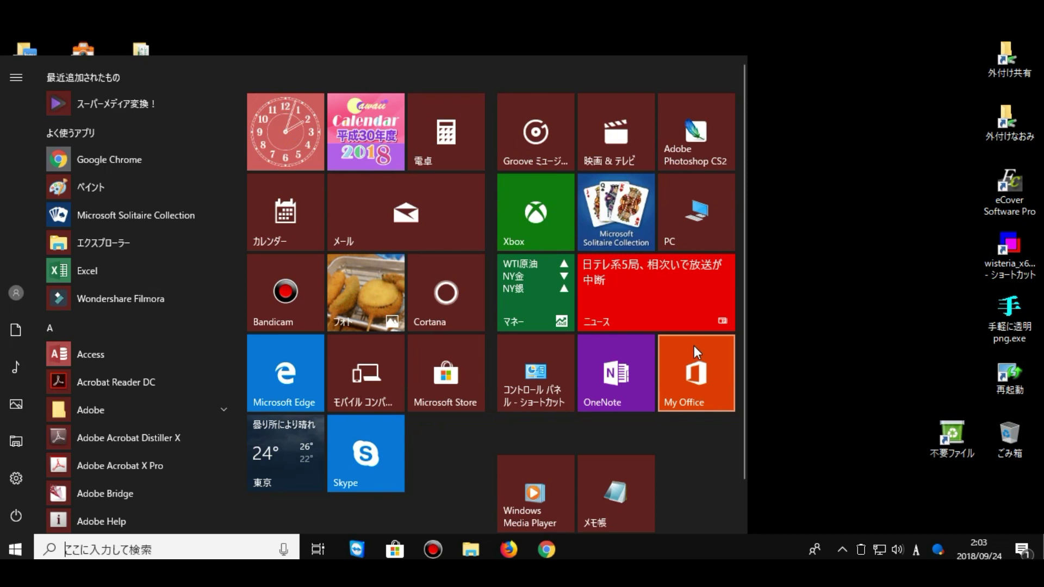
pyautogui.click(790, 272)
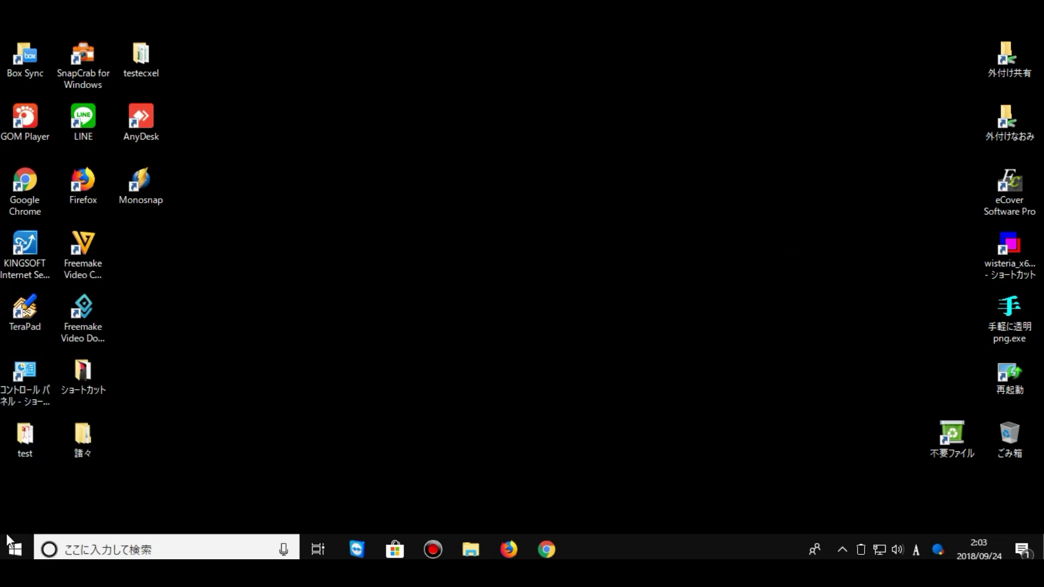
# Step: Unpin the analog clock, 2018 calendar and 電卓 tiles from the Start menu
pyautogui.click(14, 549)
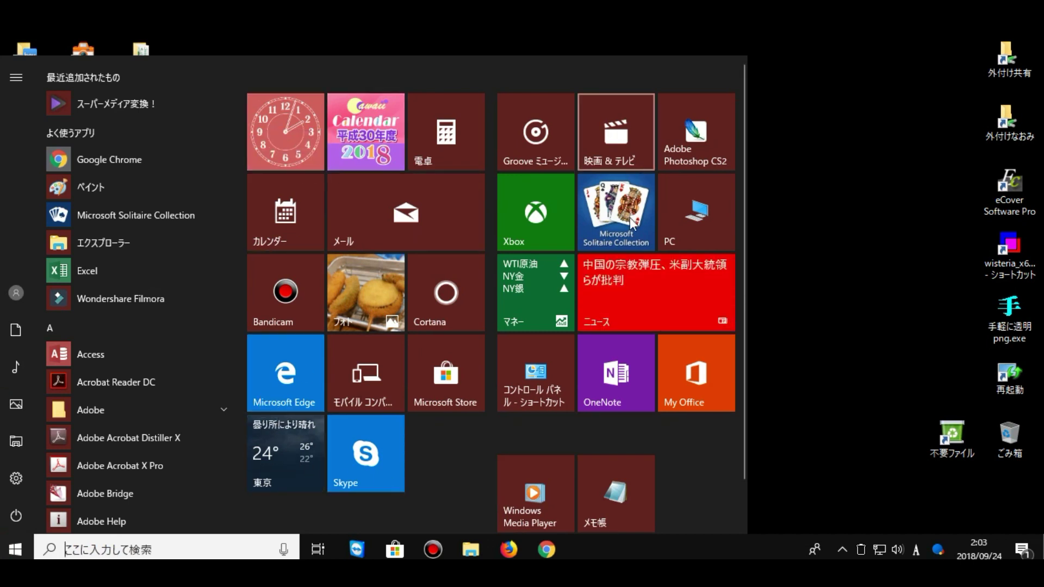
pyautogui.rightClick(307, 148)
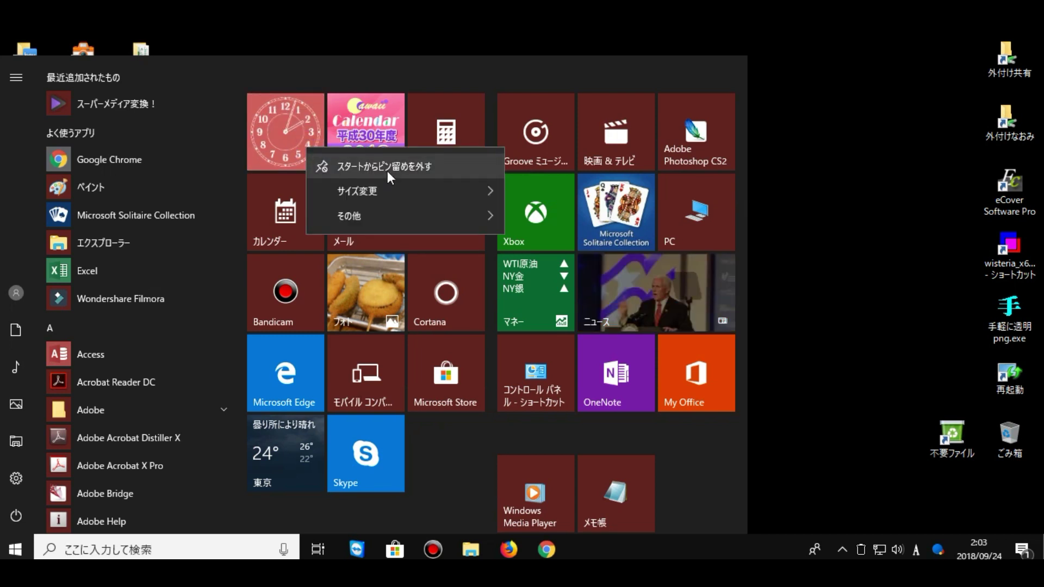
pyautogui.click(438, 164)
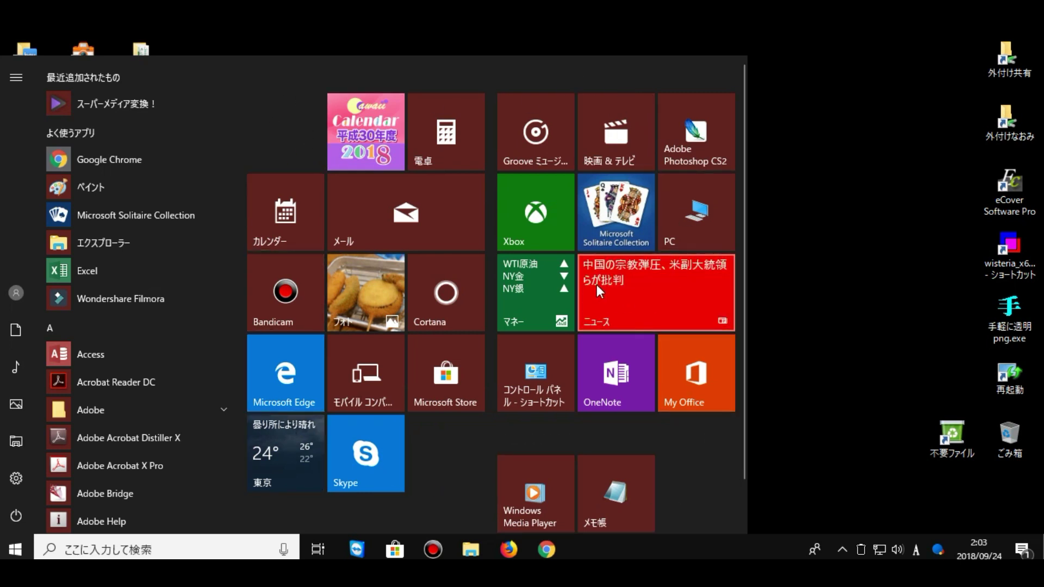
pyautogui.rightClick(357, 149)
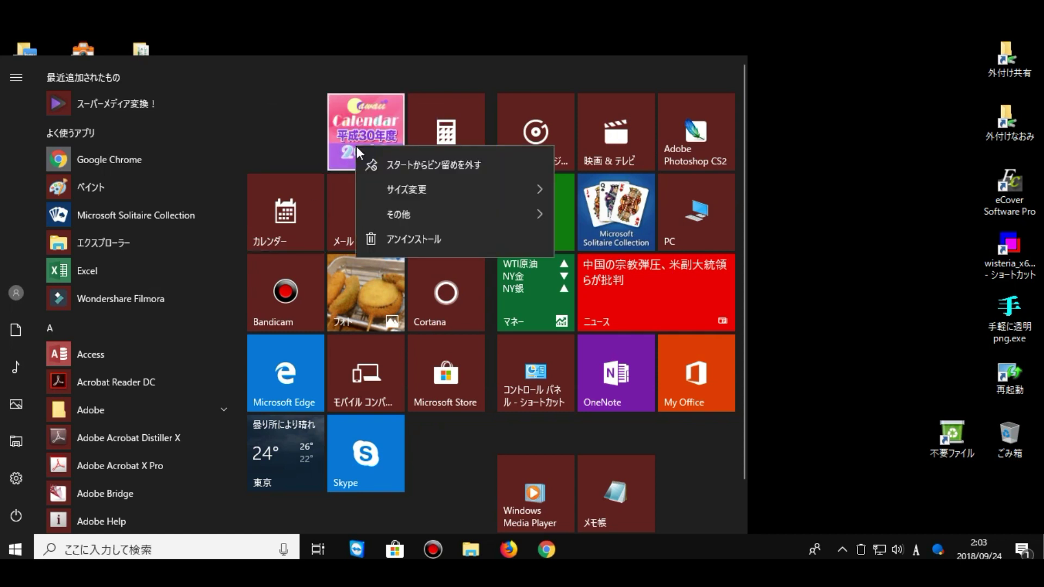
pyautogui.click(425, 165)
pyautogui.rightClick(451, 101)
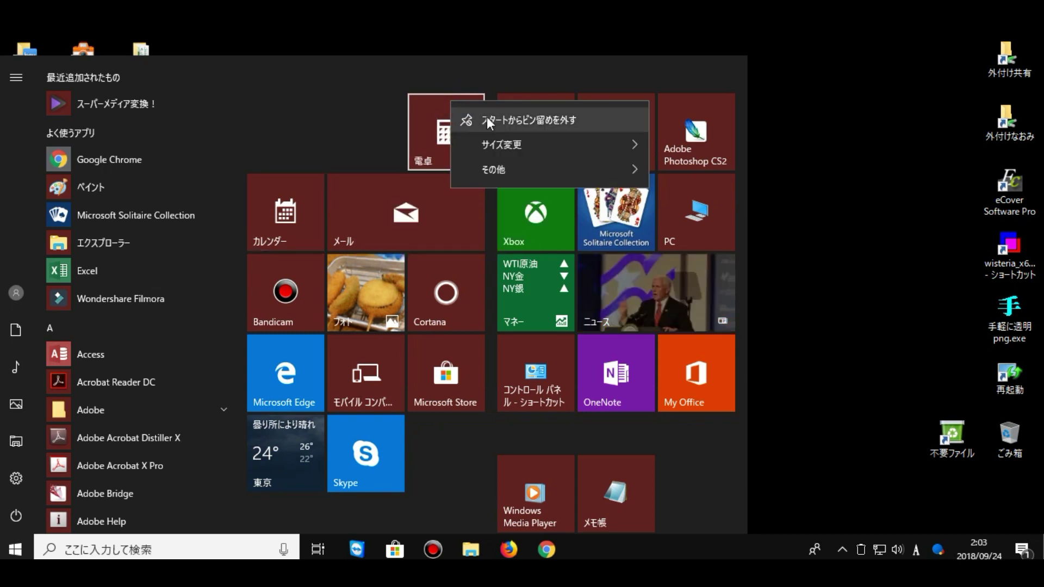
pyautogui.click(489, 118)
# Step: Unpin the カレンダー, メール and Bandicam tiles from the Start menu
pyautogui.rightClick(297, 146)
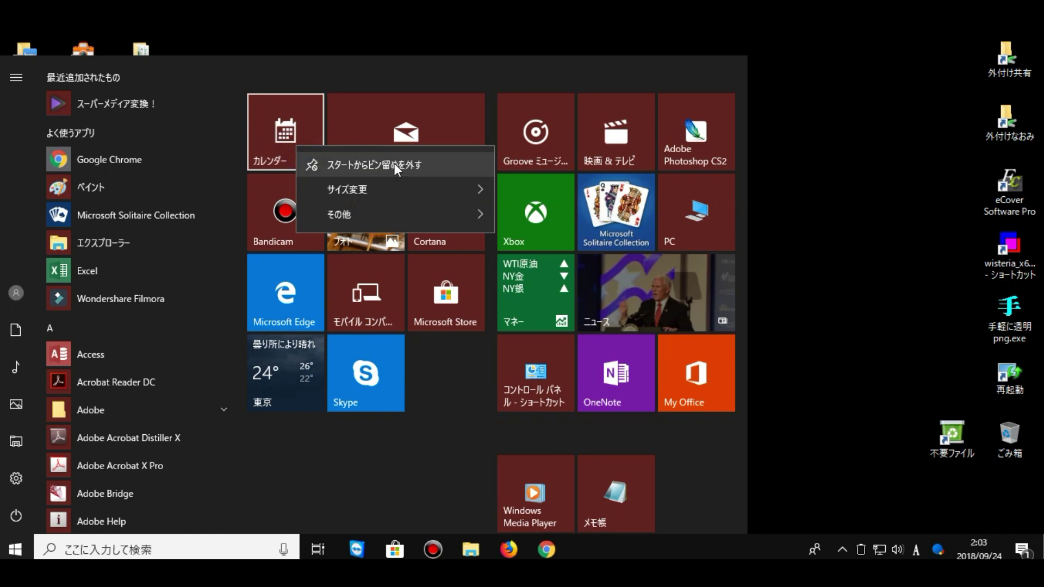
pyautogui.click(395, 163)
pyautogui.rightClick(400, 138)
pyautogui.click(443, 157)
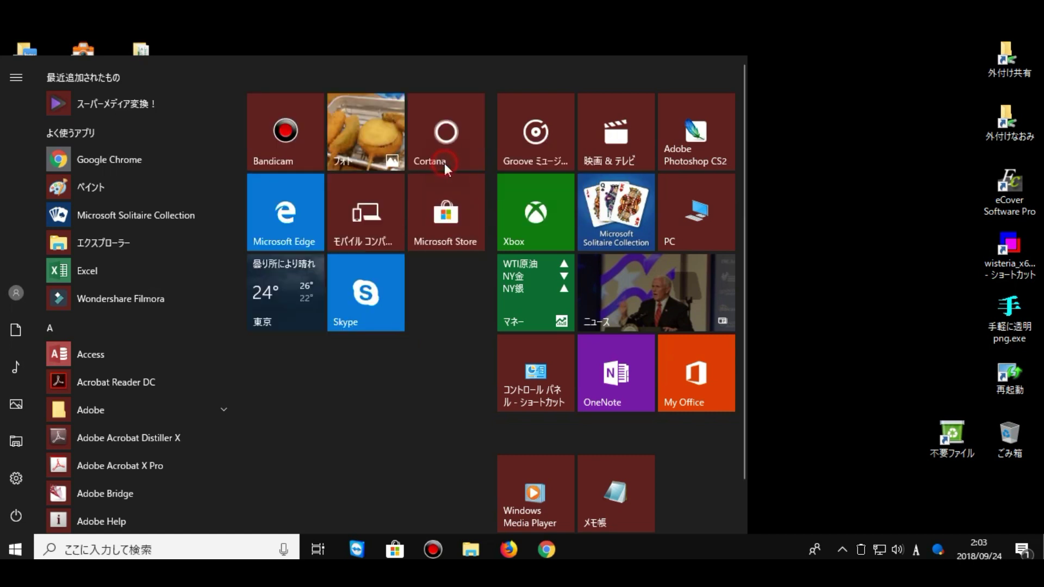
pyautogui.rightClick(278, 150)
pyautogui.click(346, 171)
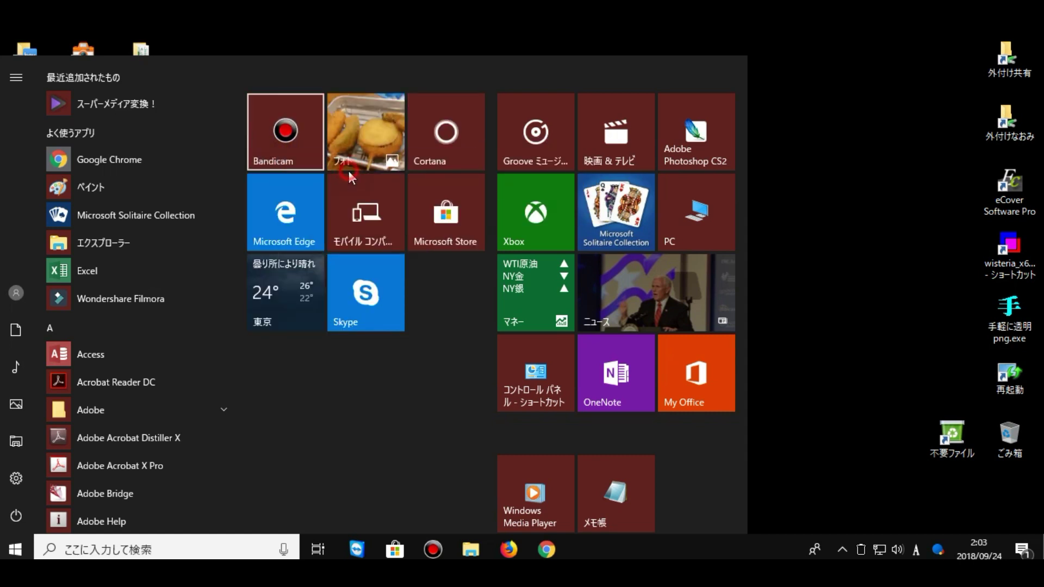
# Step: Unpin the フォト and Cortana tiles from the Start menu
pyautogui.rightClick(364, 119)
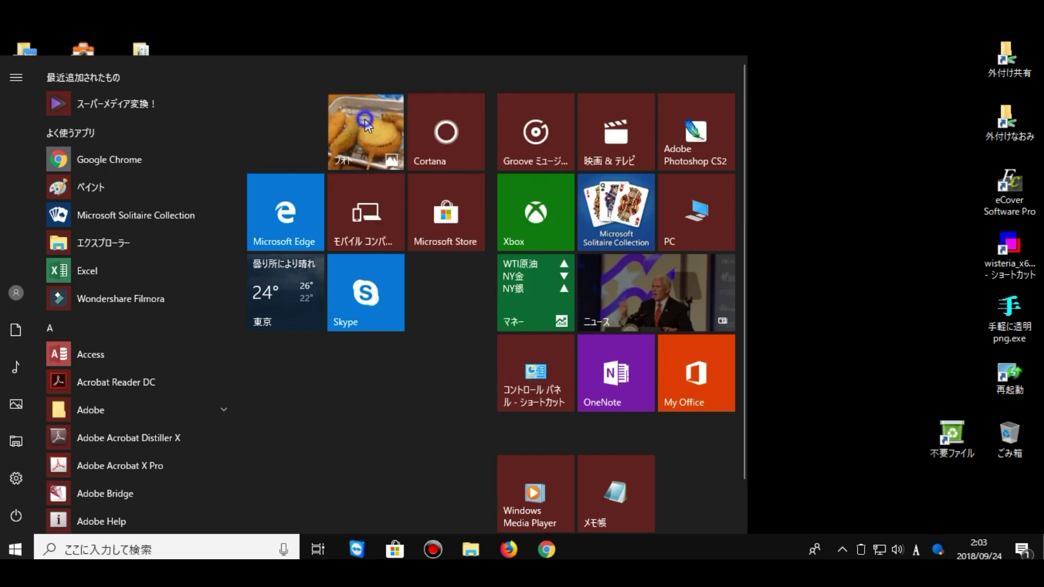
pyautogui.rightClick(364, 119)
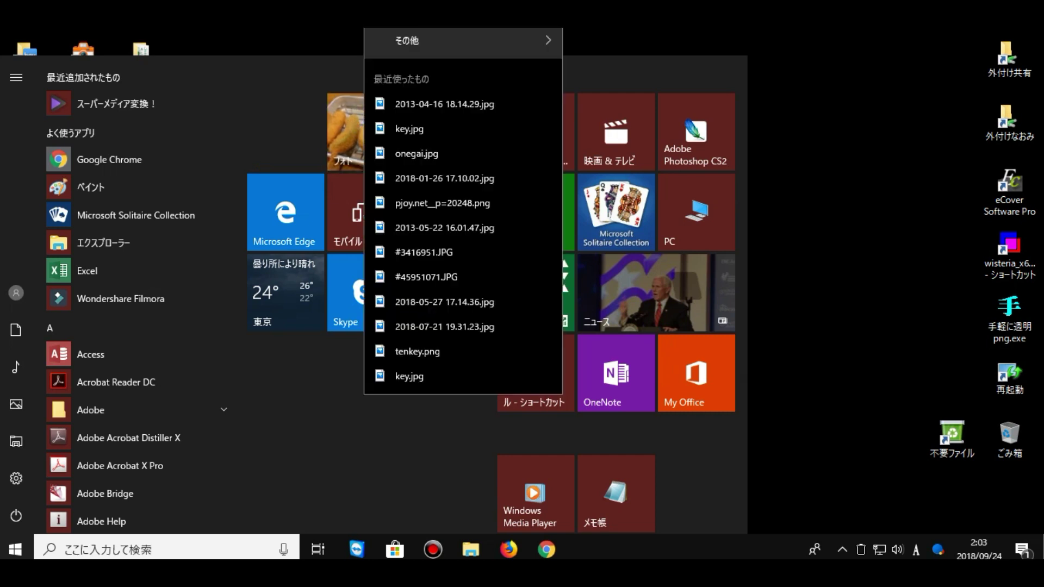
pyautogui.rightClick(472, 142)
pyautogui.click(495, 169)
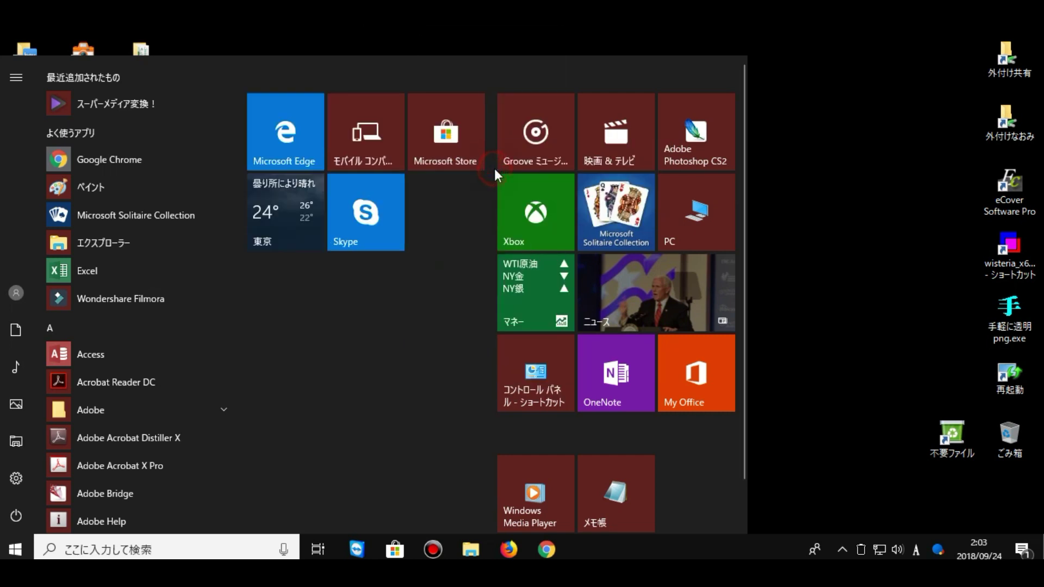
# Step: Unpin the Microsoft Edge, mobile companion, Microsoft Store and weather tiles from the Start menu
pyautogui.rightClick(279, 136)
pyautogui.click(313, 154)
pyautogui.rightClick(348, 131)
pyautogui.click(381, 150)
pyautogui.rightClick(458, 133)
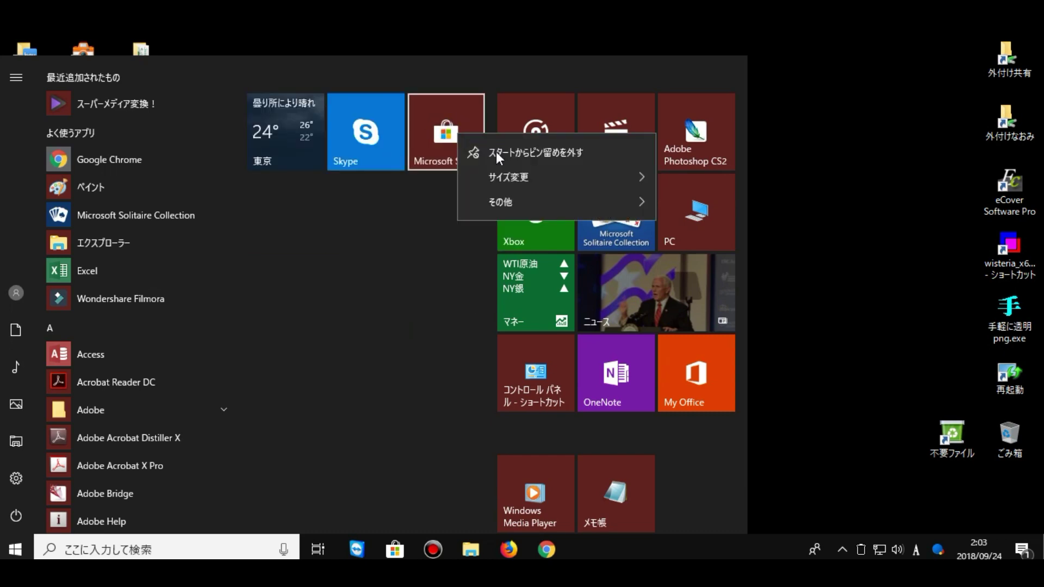
pyautogui.click(496, 151)
pyautogui.rightClick(298, 135)
pyautogui.click(326, 154)
# Step: Unpin Groove ミュージック, 映画 & テレビ, Adobe Photoshop CS2 and the remaining tiles until the Start menu's tile area is empty
pyautogui.rightClick(535, 130)
pyautogui.click(549, 27)
pyautogui.rightClick(616, 130)
pyautogui.click(642, 149)
pyautogui.rightClick(667, 132)
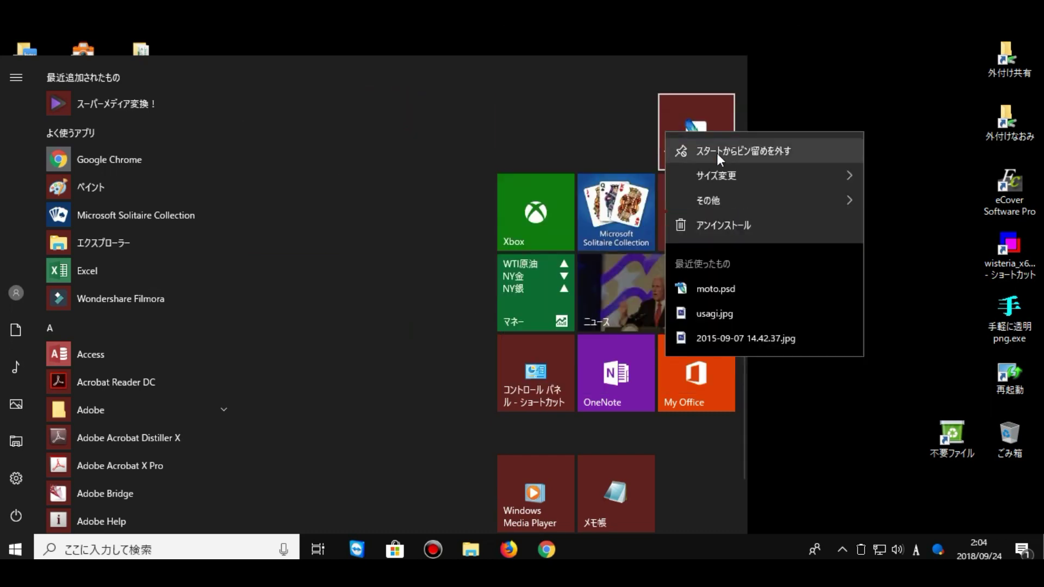
pyautogui.click(717, 152)
pyautogui.rightClick(617, 142)
pyautogui.click(600, 184)
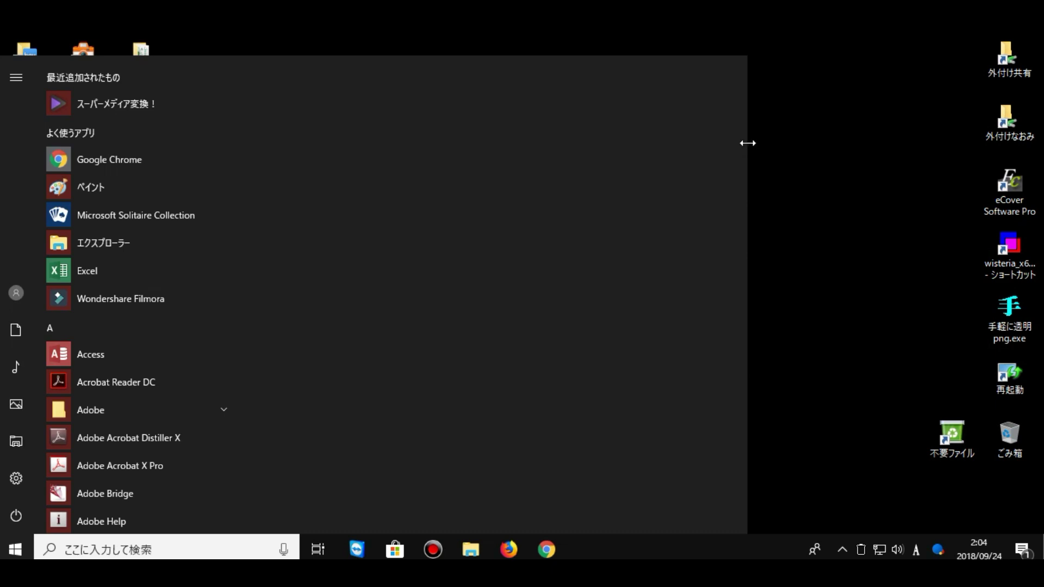
# Step: Narrow the Start menu so that only the app list remains, without the empty tile area
pyautogui.moveTo(747, 143); pyautogui.dragTo(209, 175)
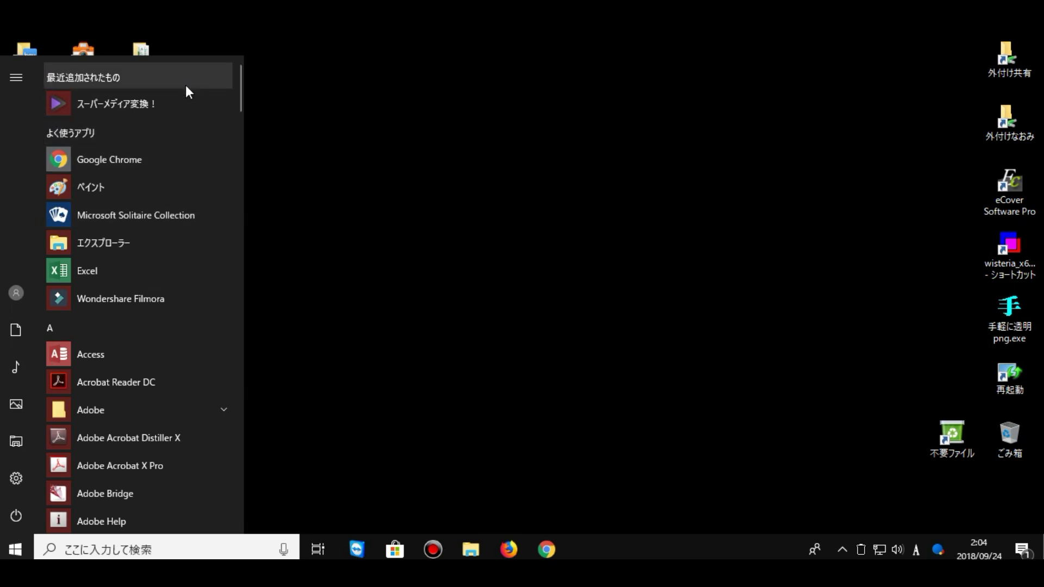
pyautogui.scroll(-15, 127, 301)
pyautogui.scroll(-20, 124, 294)
pyautogui.scroll(20, 123, 288)
pyautogui.scroll(10, 122, 279)
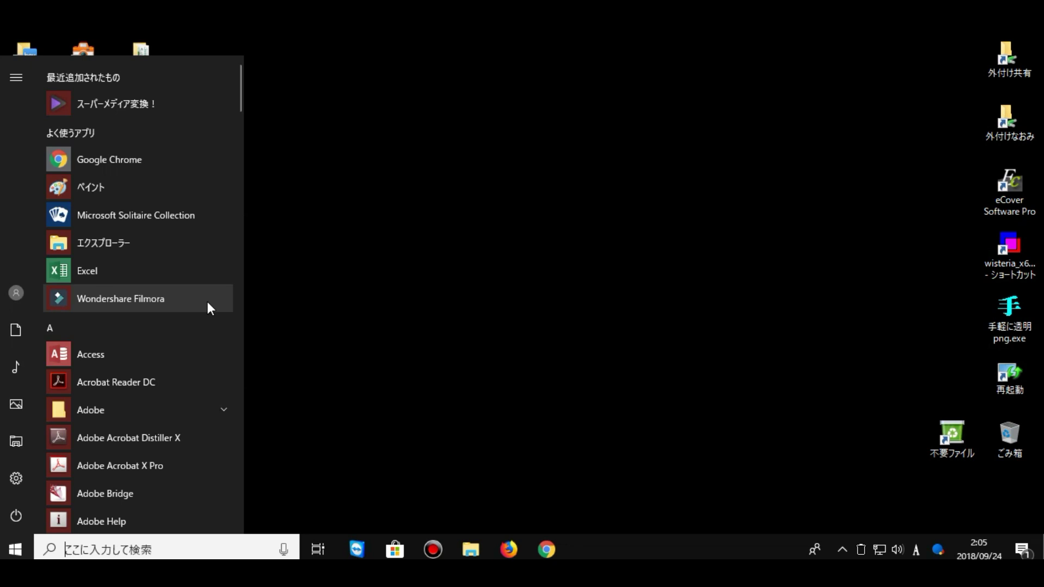
# Step: Pin the Analog Clock Tile app from the app list to the Start menu
pyautogui.scroll(-5, 207, 302)
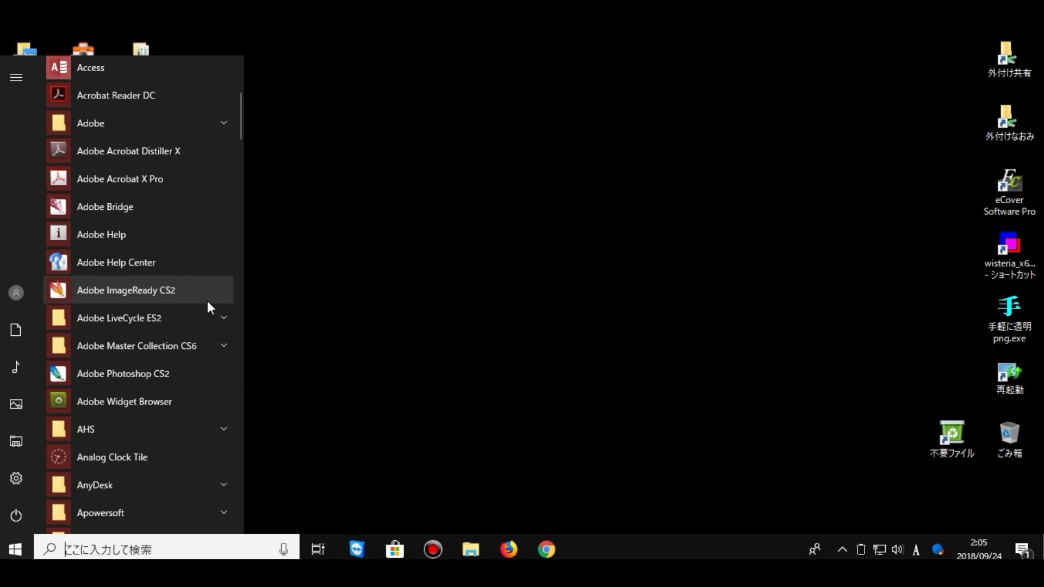
pyautogui.scroll(5, 207, 301)
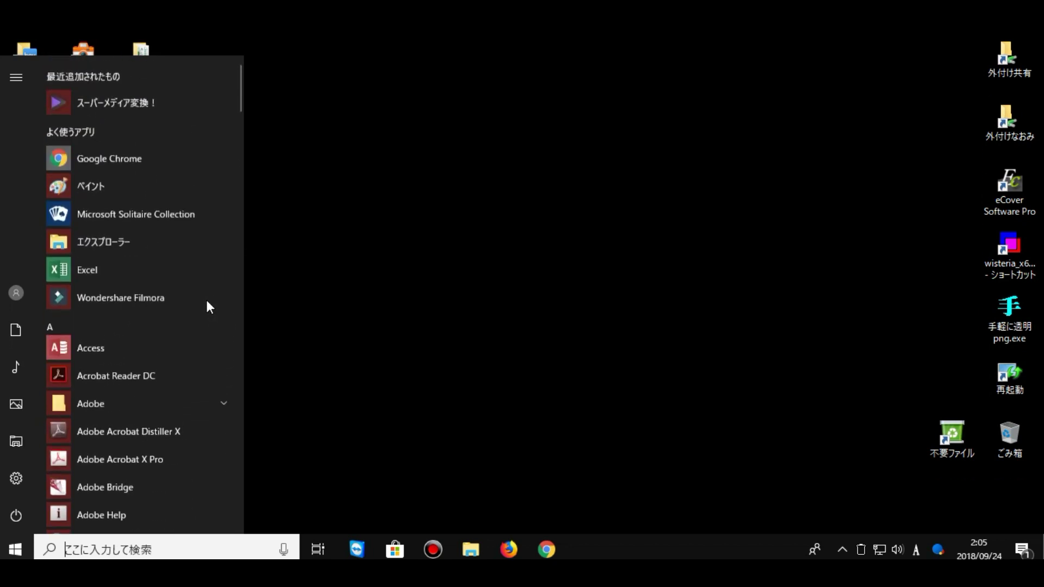
pyautogui.scroll(-10, 71, 145)
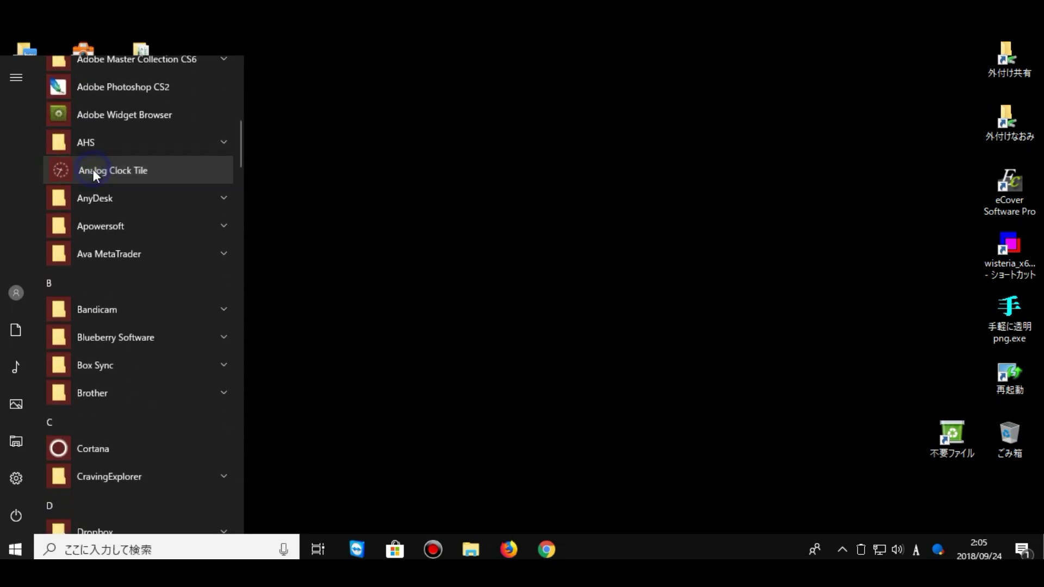
pyautogui.rightClick(93, 169)
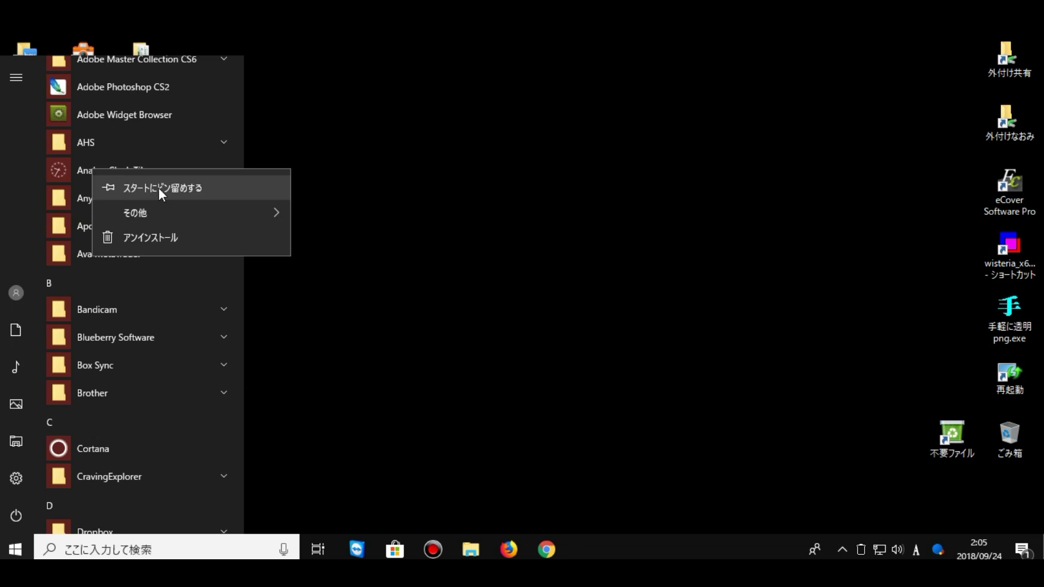
pyautogui.click(183, 191)
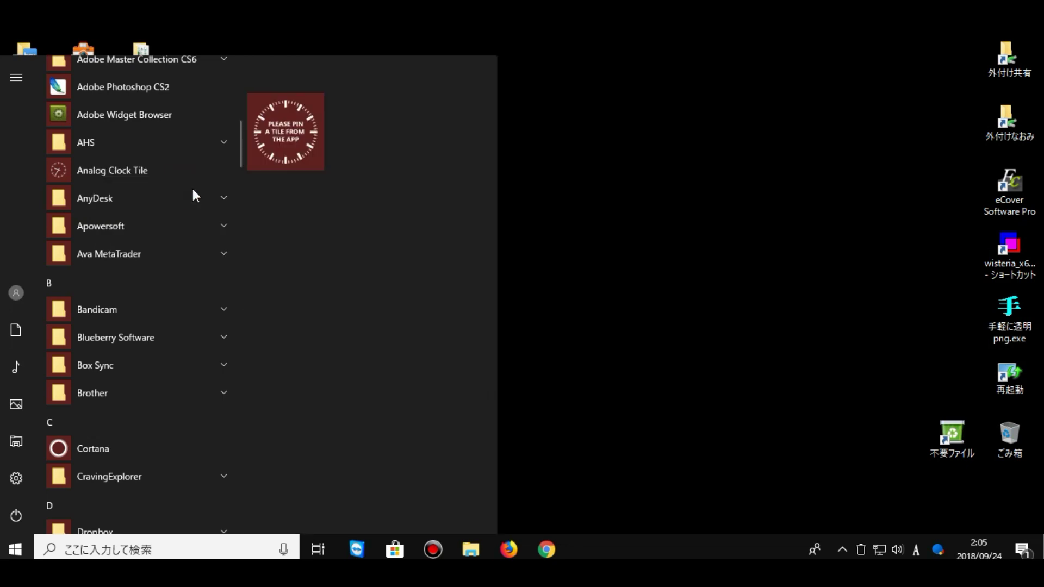
# Step: Open Analog Clock Tile from its tile, pin the Standard clock to Start, and close the app
pyautogui.click(293, 133)
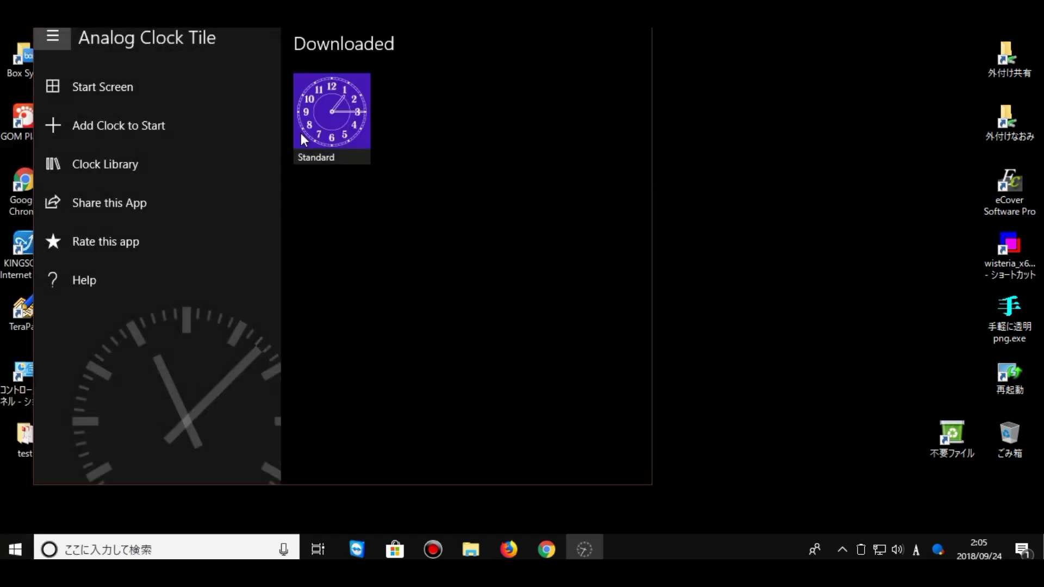
pyautogui.click(353, 111)
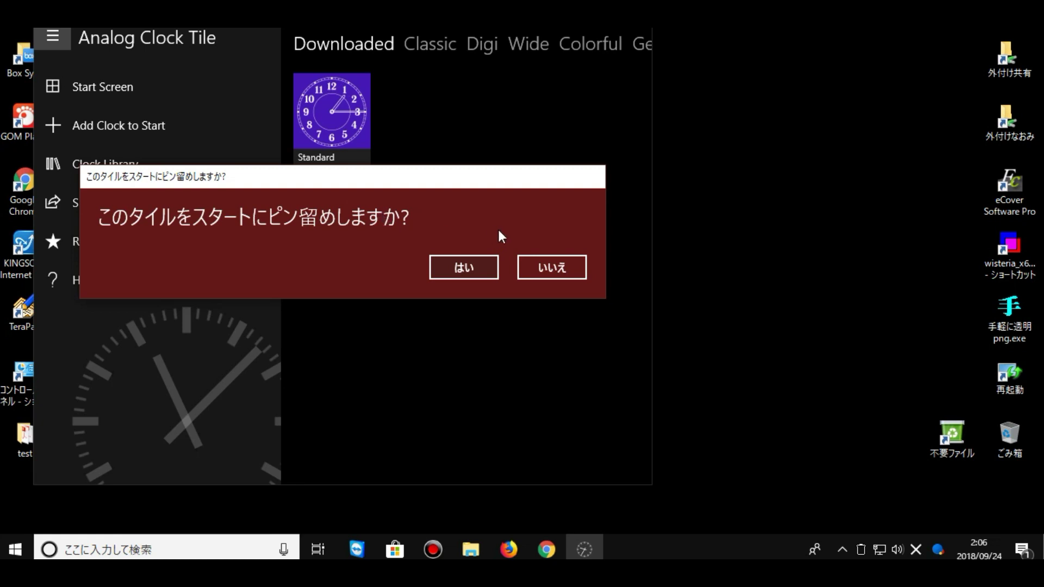
pyautogui.click(470, 268)
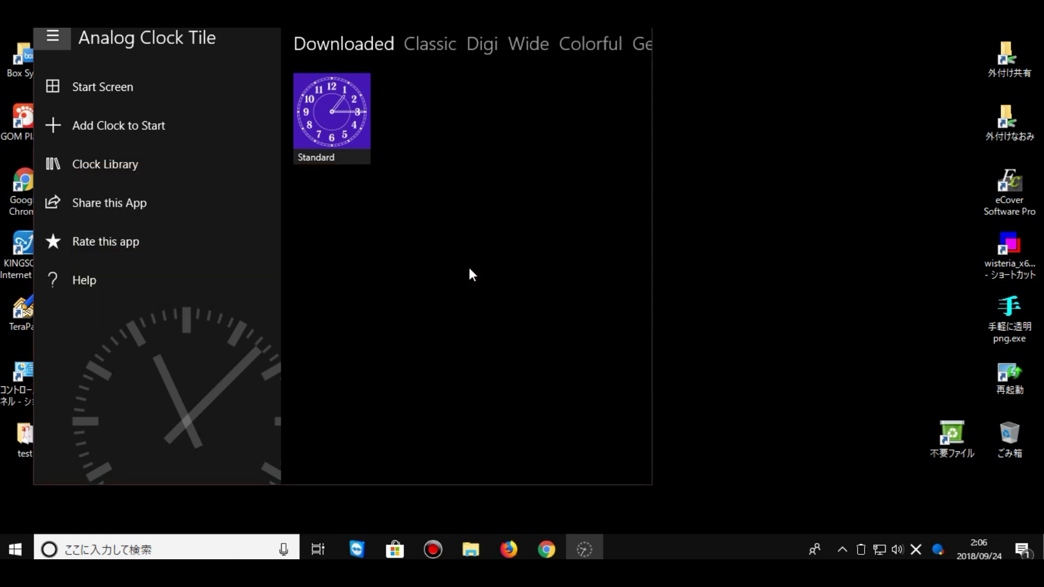
pyautogui.click(352, 160)
pyautogui.click(55, 38)
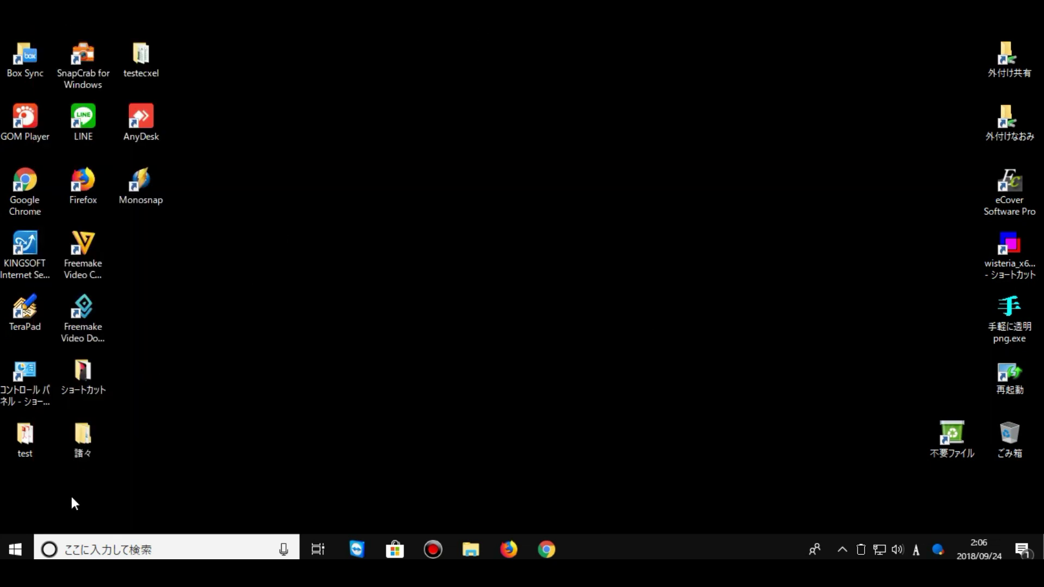
# Step: Unpin the placeholder "PLEASE PIN A TILE FROM THE APP" clock tile from the Start menu
pyautogui.click(15, 549)
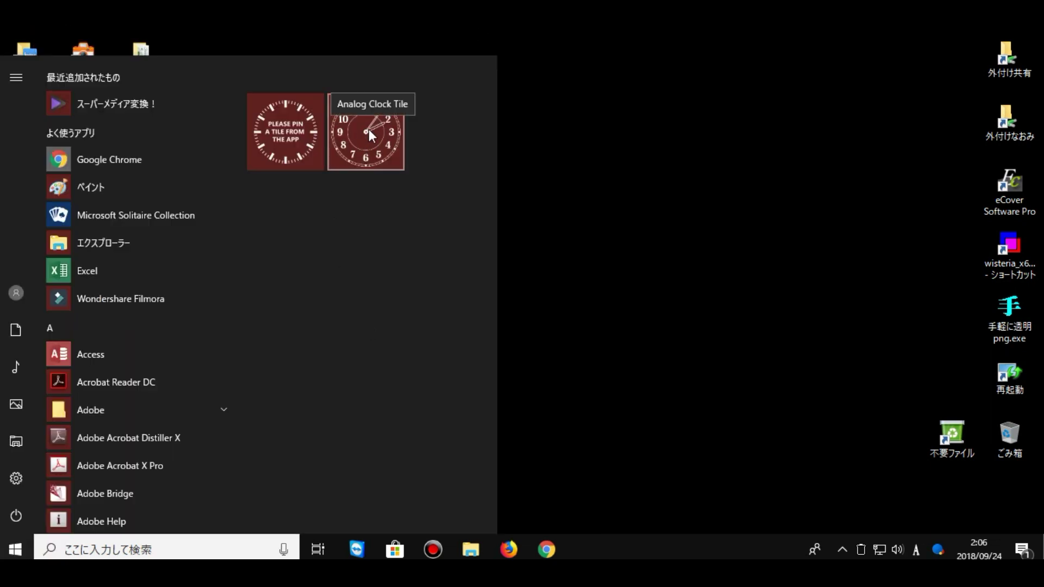
pyautogui.rightClick(274, 133)
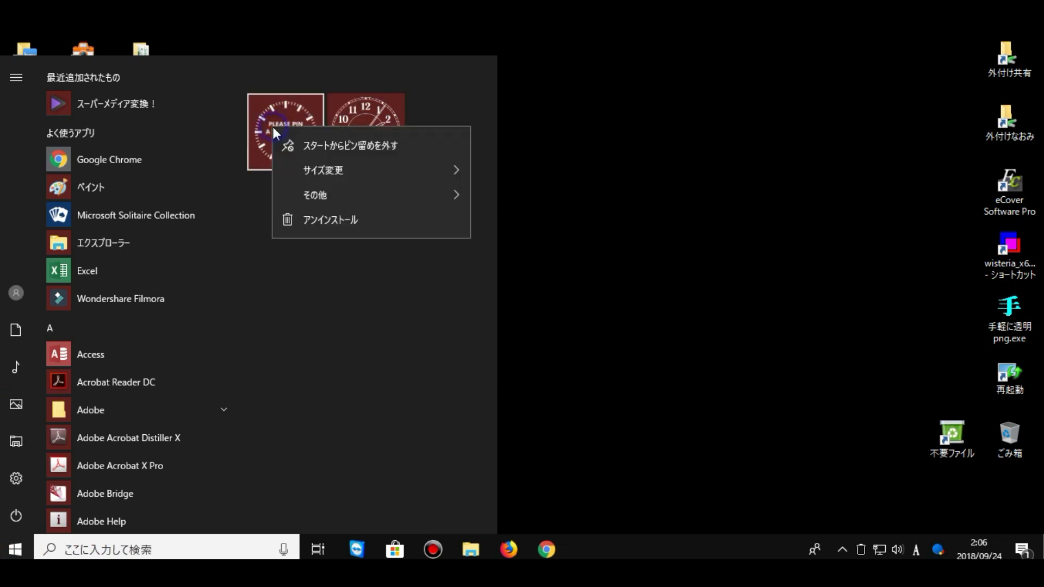
pyautogui.click(342, 144)
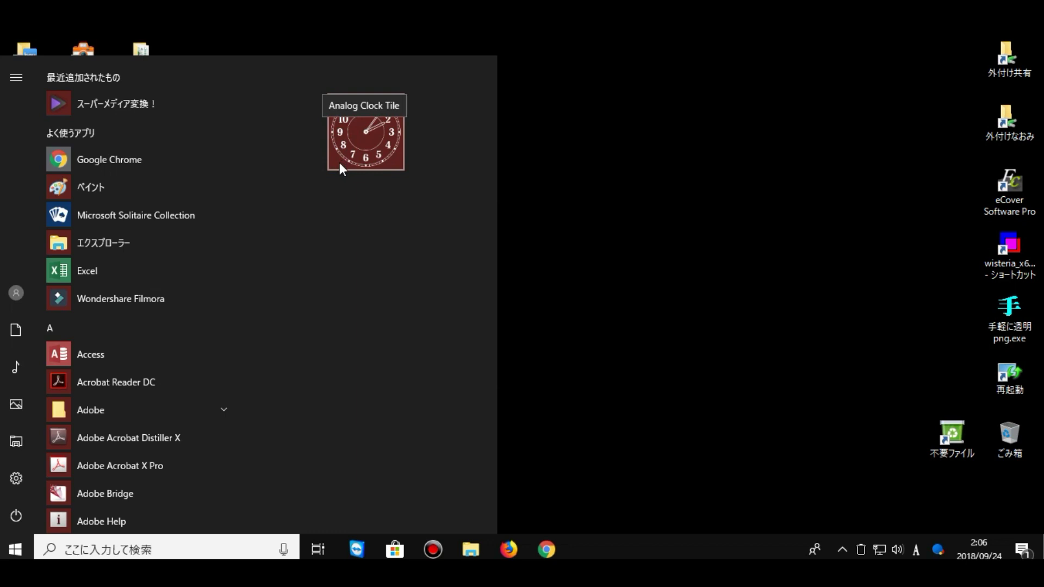
# Step: Pin Adobe Photoshop CS2 from the app list to the Start menu
pyautogui.scroll(-5, 144, 298)
pyautogui.click(154, 366)
pyautogui.rightClick(154, 369)
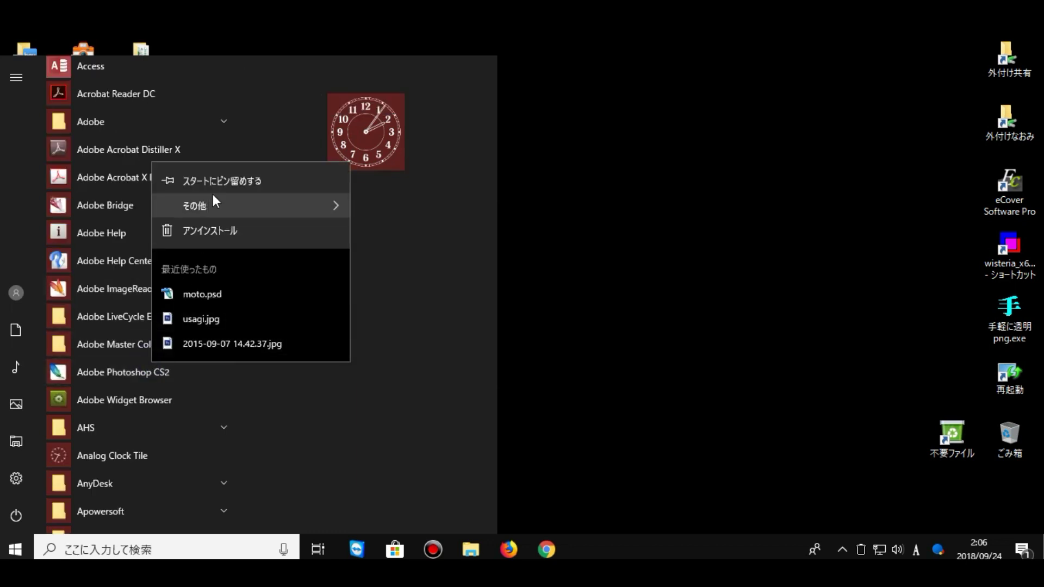
pyautogui.click(233, 186)
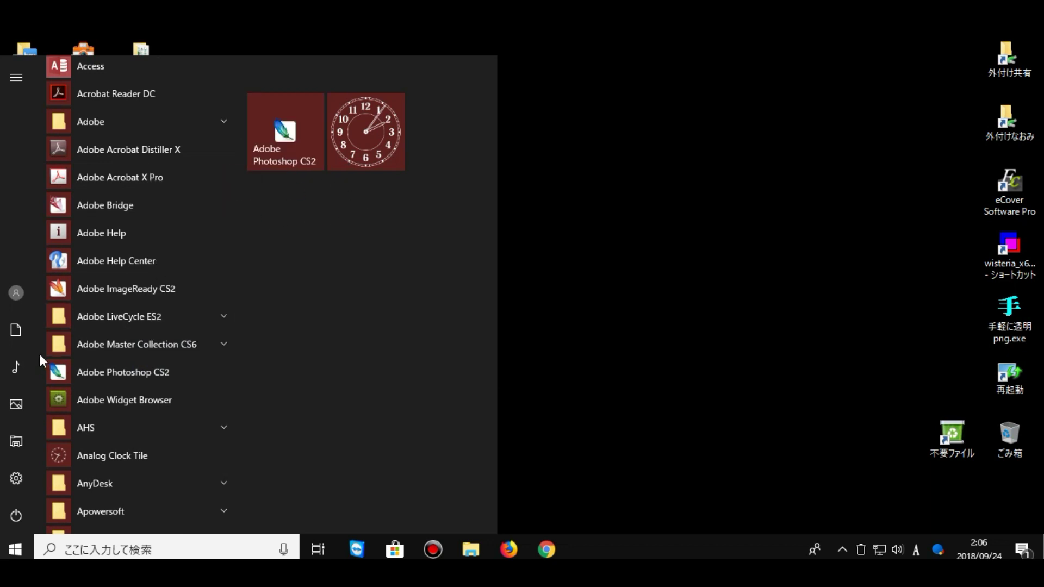
# Step: Expand the Bandicam folder in the app list and pin the Bandicam app to the Start menu
pyautogui.scroll(-8, 100, 356)
pyautogui.scroll(-2, 99, 343)
pyautogui.scroll(3, 101, 315)
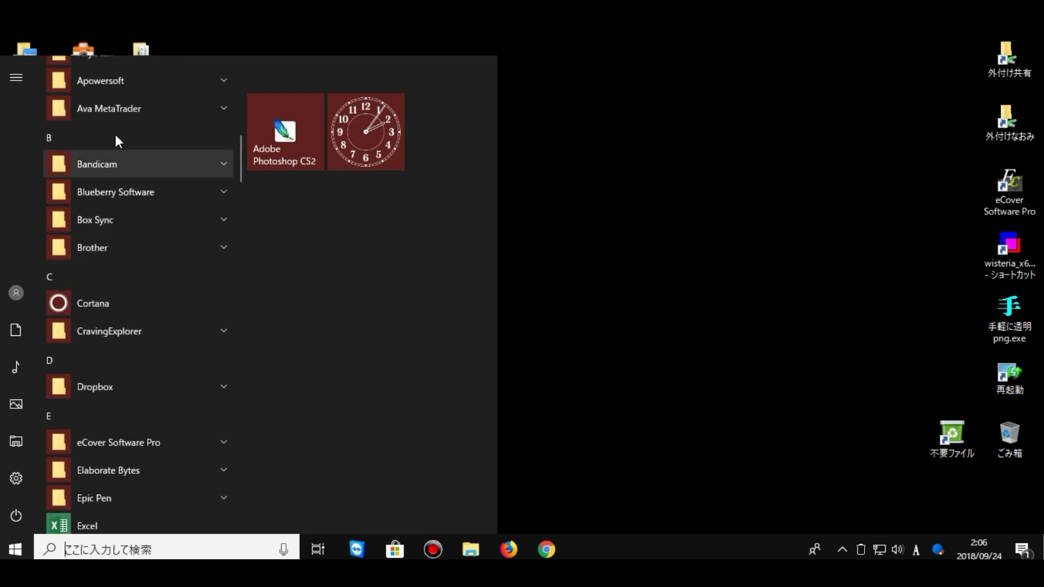
pyautogui.click(99, 165)
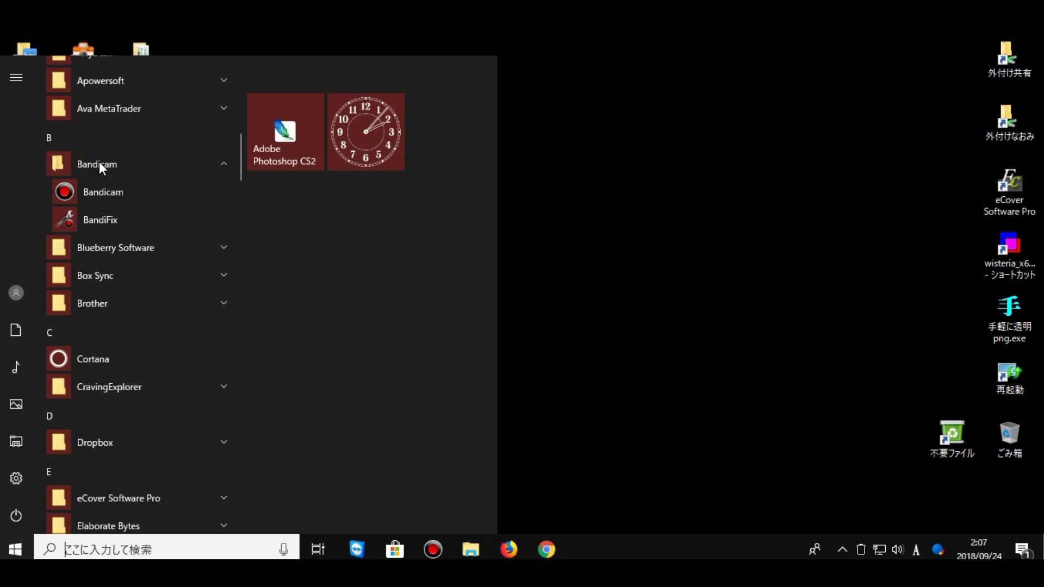
pyautogui.rightClick(99, 191)
pyautogui.click(152, 208)
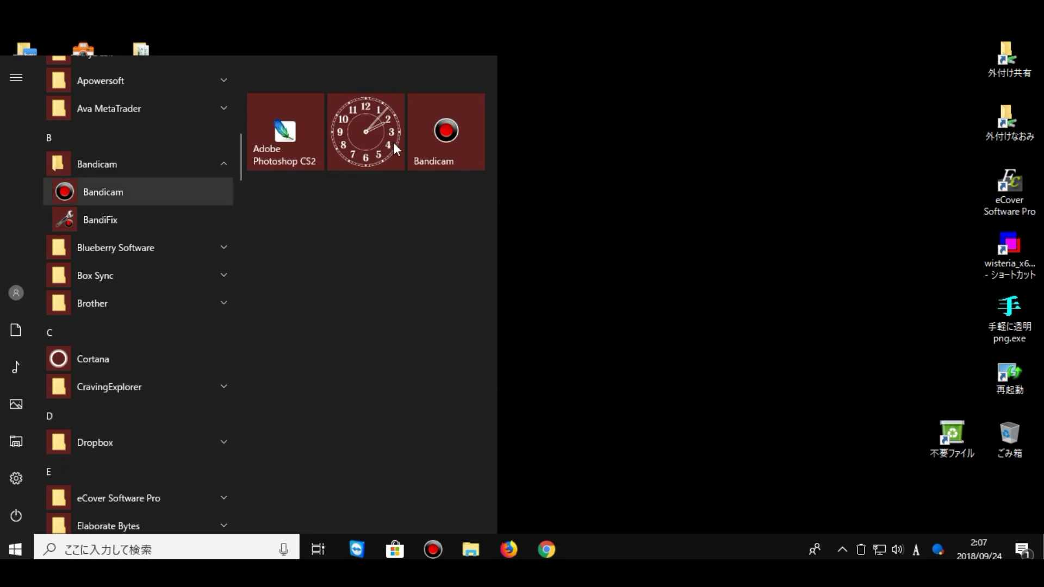
# Step: Leave the app list and pin the desktop's コントロール パネル - ショートカット to the Start menu
pyautogui.scroll(-15, 171, 231)
pyautogui.scroll(-20, 170, 229)
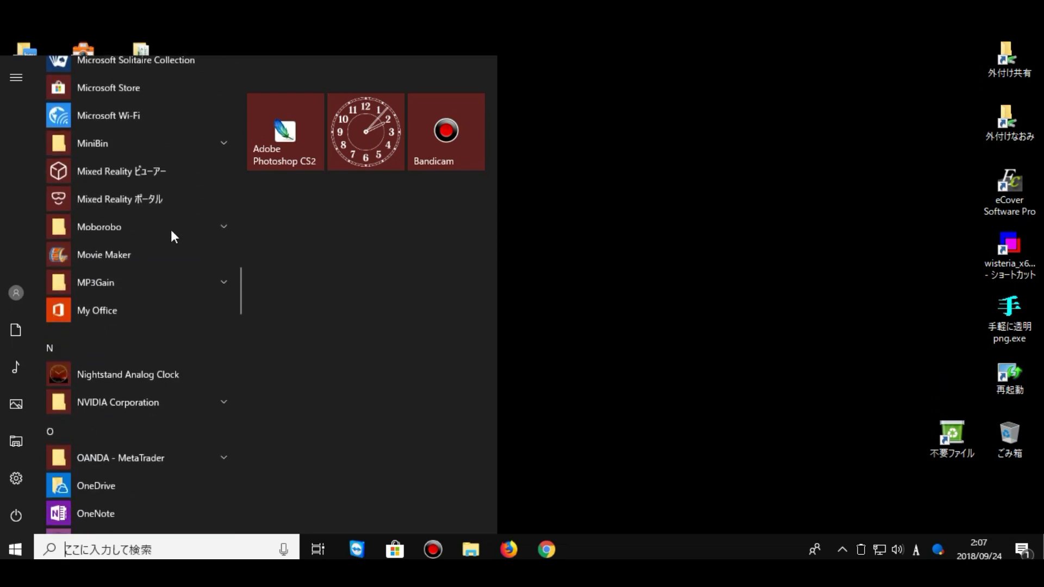
pyautogui.click(662, 170)
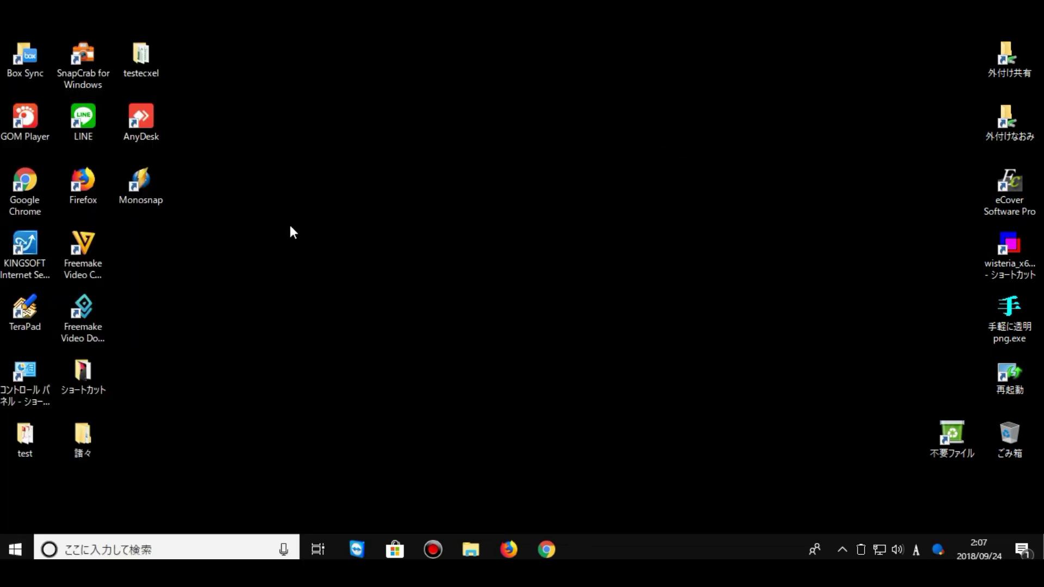
pyautogui.rightClick(45, 372)
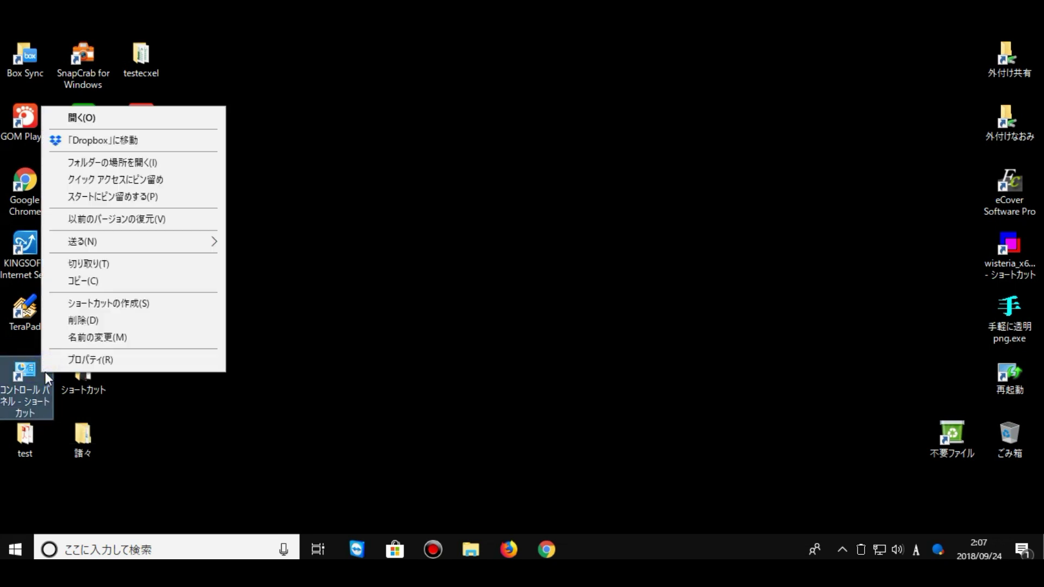
pyautogui.click(156, 201)
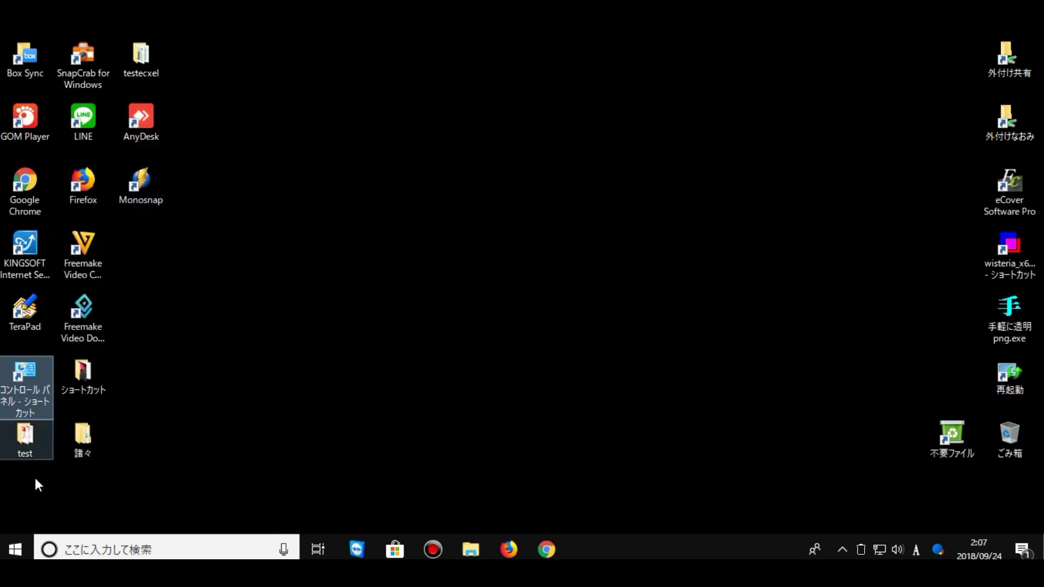
# Step: Pin Microsoft Solitaire Collection, Cortana, Groove ミュージック and the H30年 calendar app from the app list to the Start menu
pyautogui.click(21, 541)
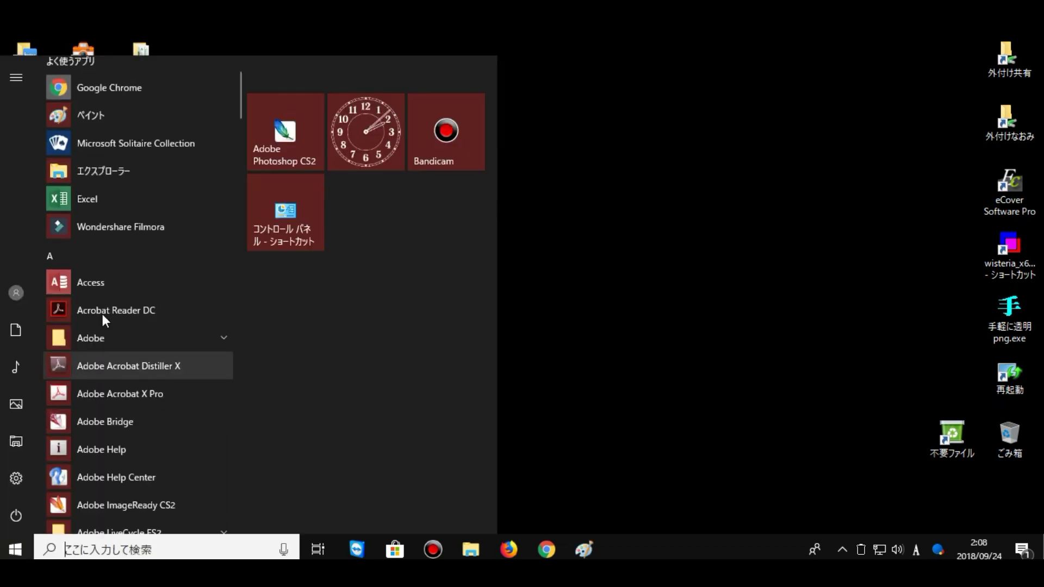
pyautogui.scroll(-3, 102, 261)
pyautogui.scroll(-15, 103, 209)
pyautogui.rightClick(128, 179)
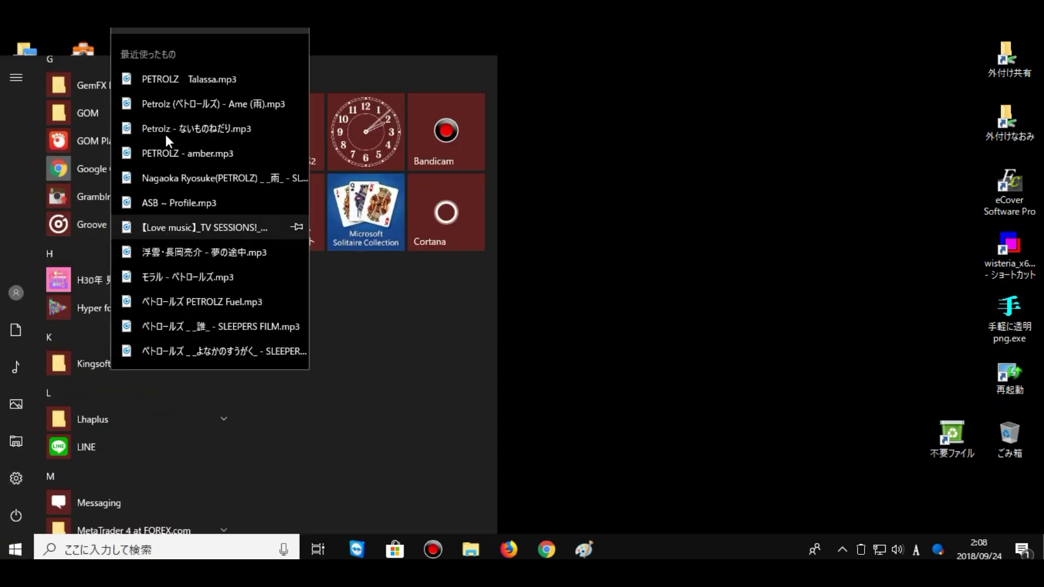
pyautogui.rightClick(106, 137)
pyautogui.click(175, 155)
# Step: Pin Microsoft Edge, My Office and OneNote from the app list to the Start menu
pyautogui.scroll(-5, 117, 132)
pyautogui.rightClick(117, 133)
pyautogui.click(180, 152)
pyautogui.rightClick(89, 269)
pyautogui.click(164, 289)
pyautogui.rightClick(119, 266)
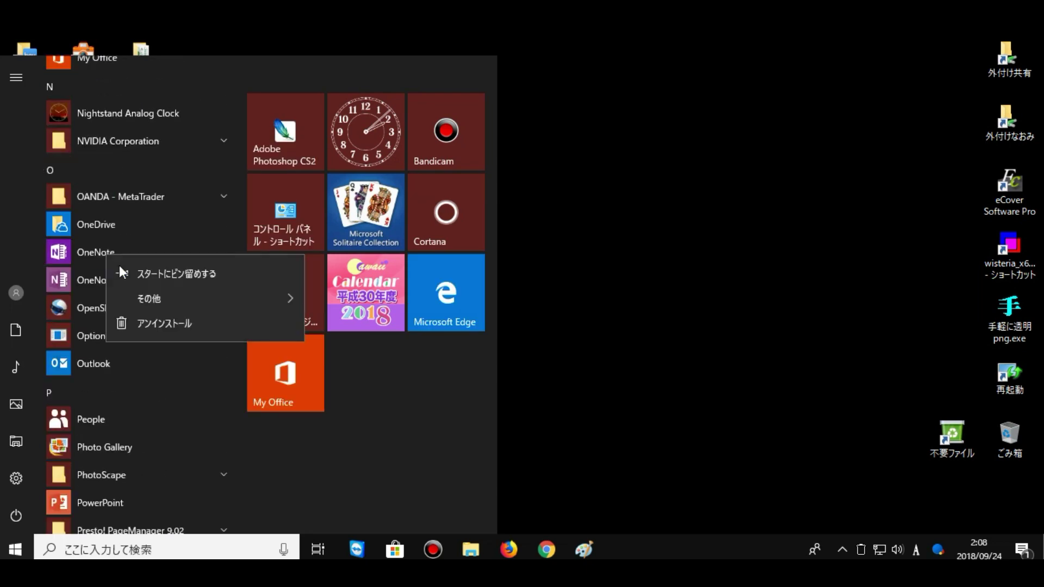
pyautogui.click(180, 273)
# Step: Pin Skype and Xbox from the app list to the Start menu
pyautogui.scroll(-10, 119, 266)
pyautogui.scroll(2, 99, 184)
pyautogui.rightClick(87, 155)
pyautogui.click(147, 162)
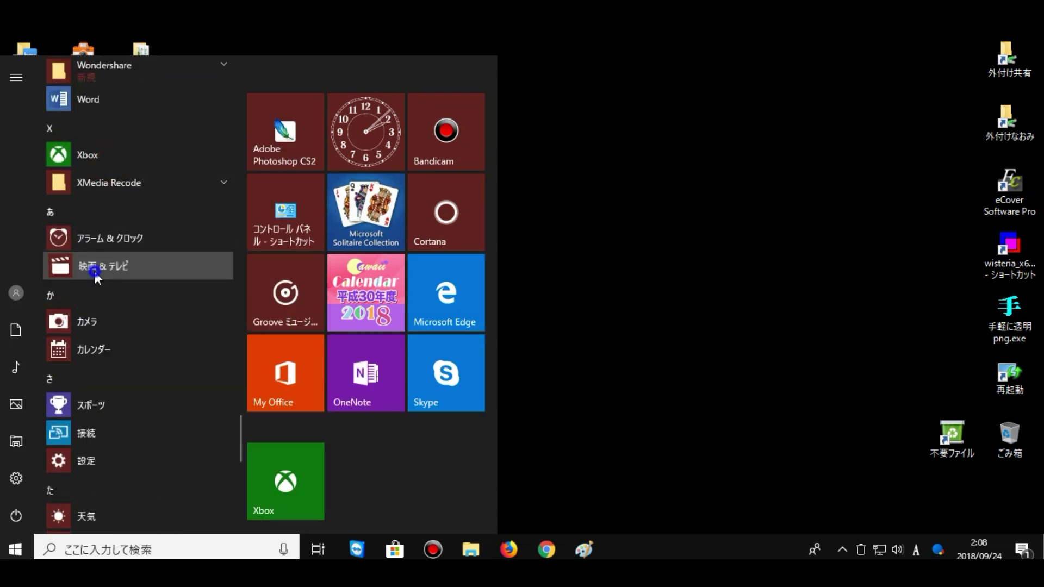
# Step: Pin 映画 & テレビ, アラーム & クロック, カレンダー, 天気, ニュース, フォト, マネー, メール and the mobile companion app to the Start menu
pyautogui.rightClick(104, 266)
pyautogui.click(164, 274)
pyautogui.rightClick(106, 239)
pyautogui.click(163, 246)
pyautogui.scroll(-5, 112, 211)
pyautogui.rightClick(112, 211)
pyautogui.click(116, 213)
pyautogui.scroll(-3, 108, 234)
pyautogui.scroll(20, 107, 237)
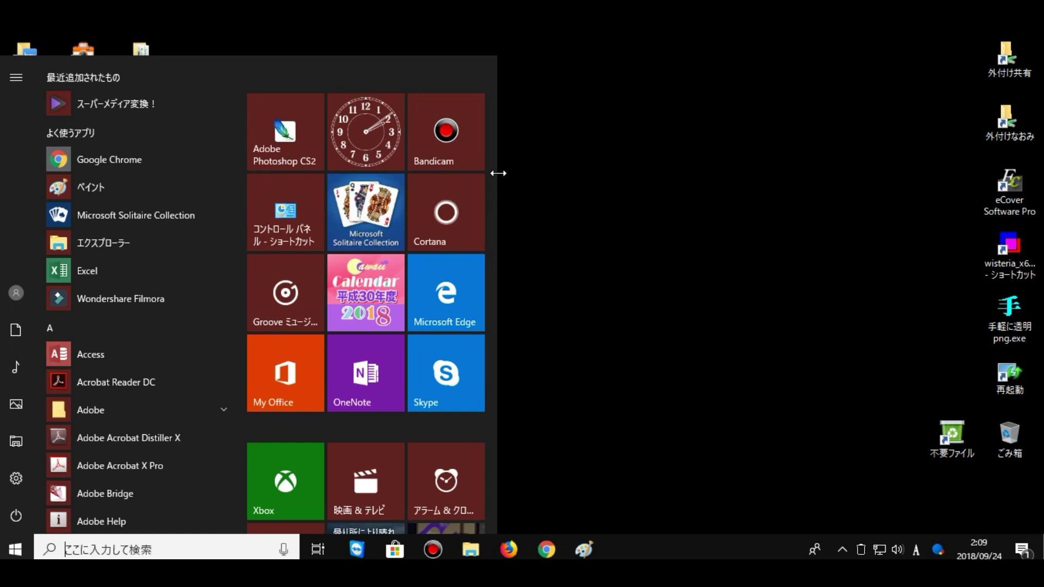
# Step: Try the wide and narrow Start menu widths, and keep it wide enough for two tile groups side by side
pyautogui.moveTo(496, 171); pyautogui.dragTo(761, 180)
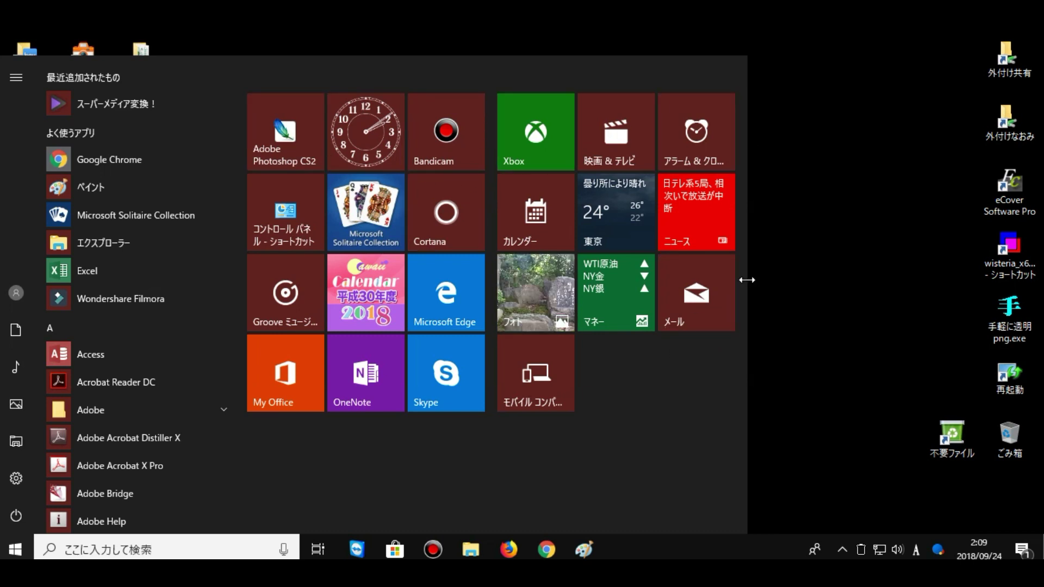
pyautogui.moveTo(747, 280); pyautogui.dragTo(508, 302)
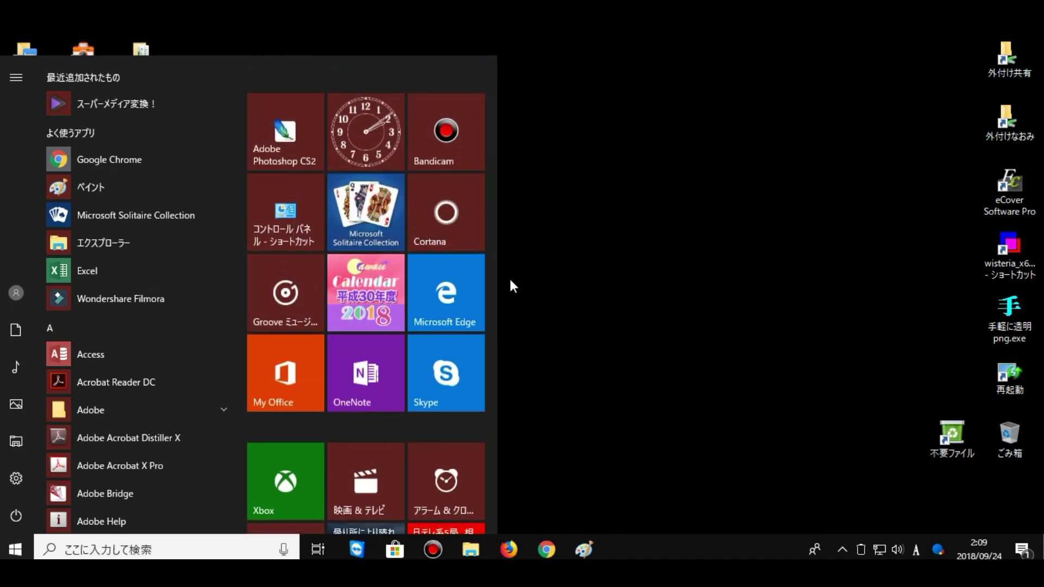
pyautogui.moveTo(497, 283); pyautogui.dragTo(785, 274)
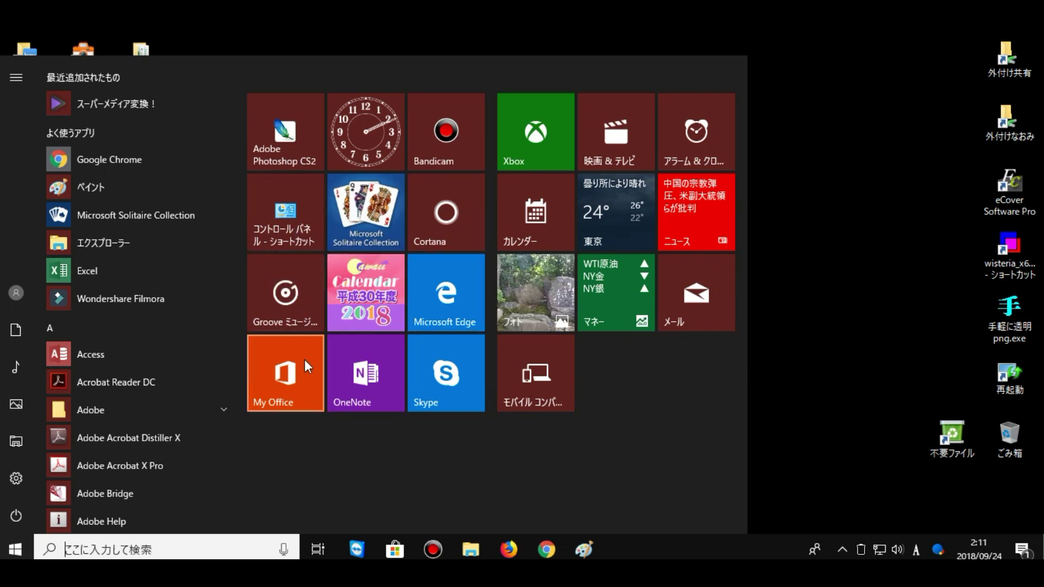
# Step: Move the My Office tile into the second group's last row and the メール tile into a new group below the first
pyautogui.moveTo(305, 360); pyautogui.dragTo(643, 383)
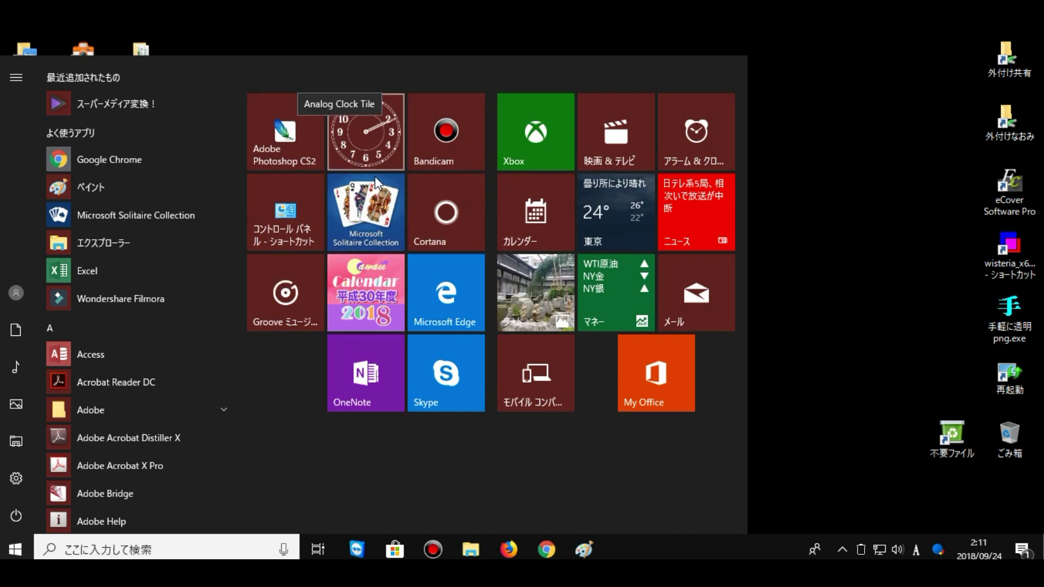
pyautogui.moveTo(695, 291); pyautogui.dragTo(293, 476)
pyautogui.scroll(-1, 390, 370)
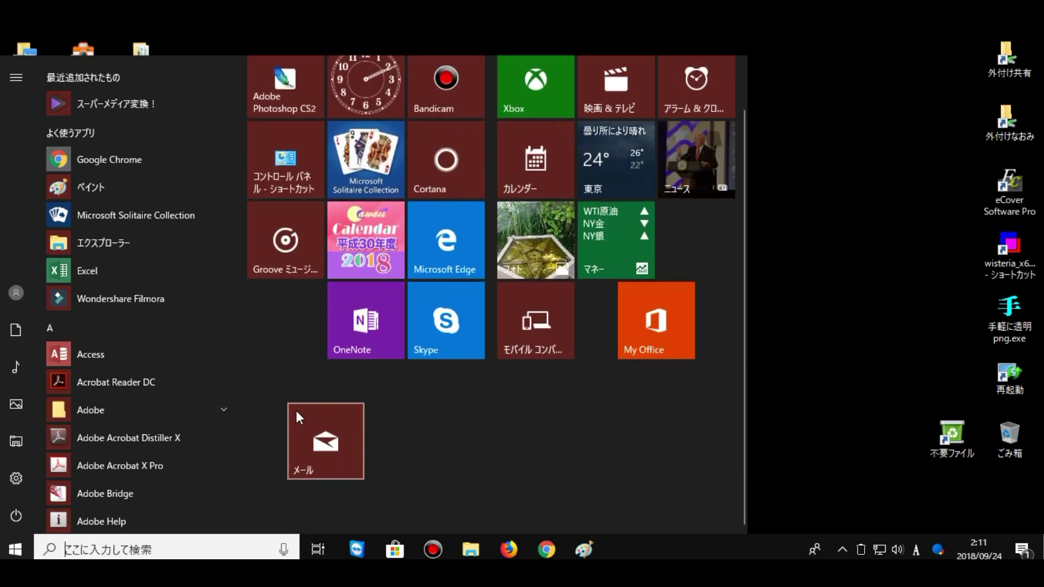
# Step: Resize the メール tile to wide (横長) and shift it one column over within its group
pyautogui.rightClick(317, 425)
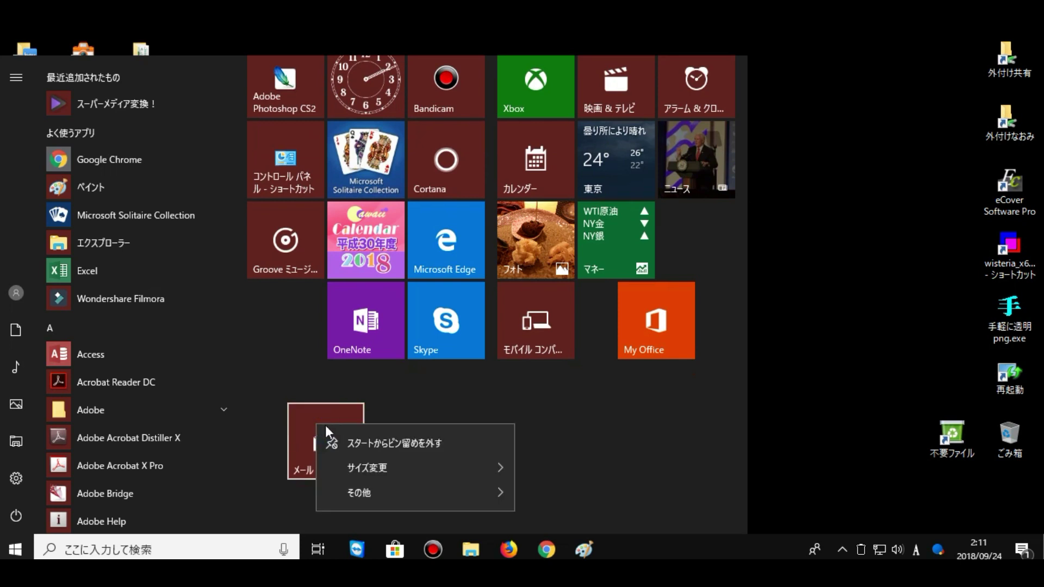
pyautogui.moveTo(441, 466)
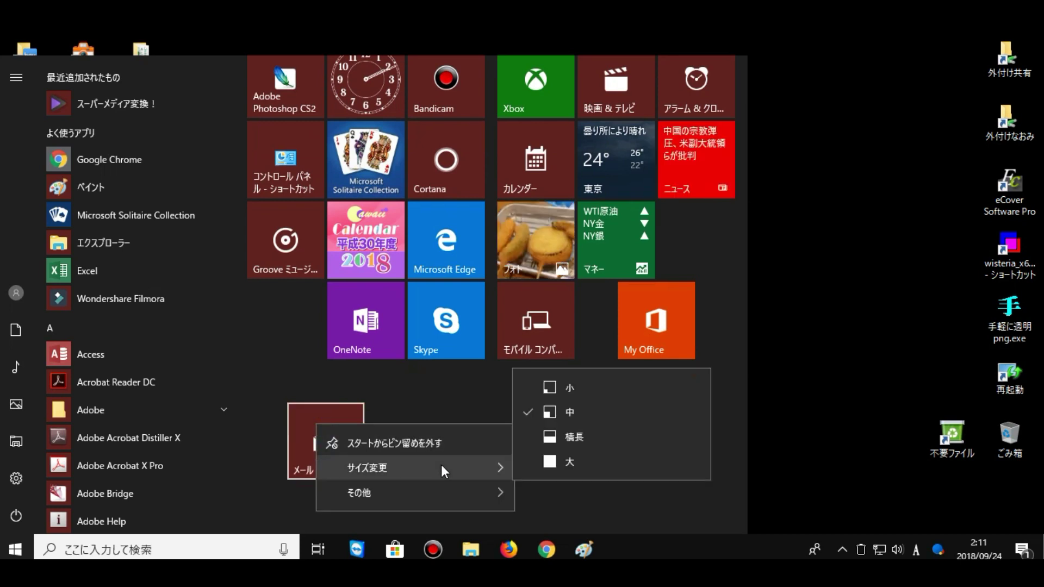
pyautogui.click(571, 438)
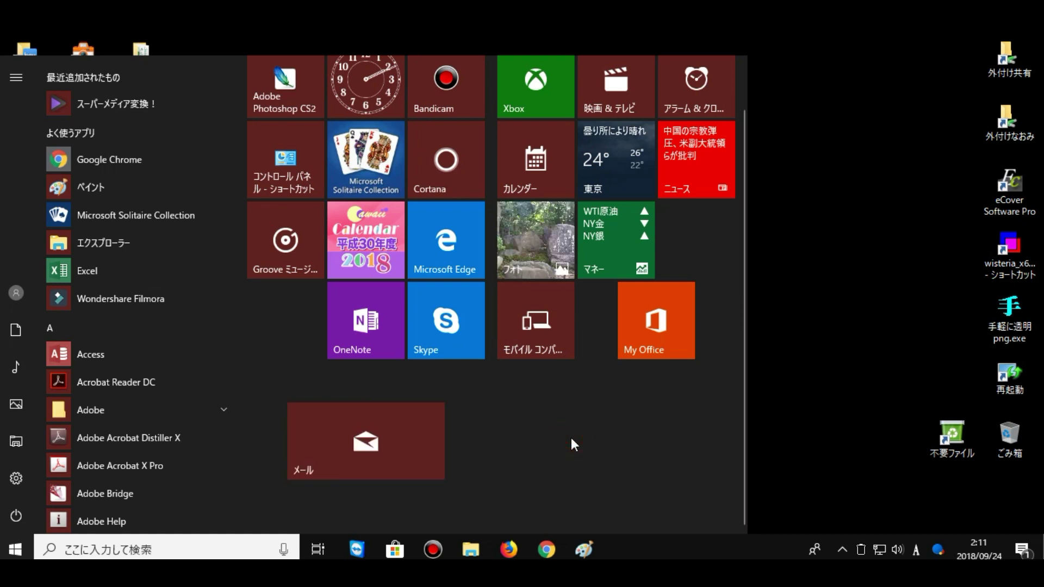
pyautogui.moveTo(373, 436); pyautogui.dragTo(405, 491)
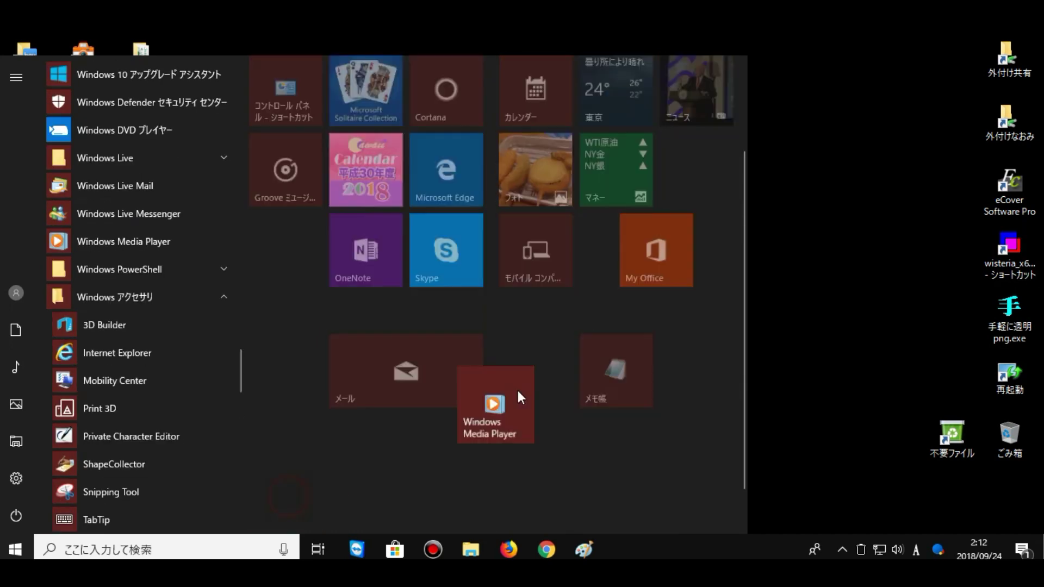
# Step: Pin Windows Media Player beside the メモ帳 tile and resize the ニュース tile to wide (横長)
pyautogui.moveTo(518, 396); pyautogui.dragTo(525, 400)
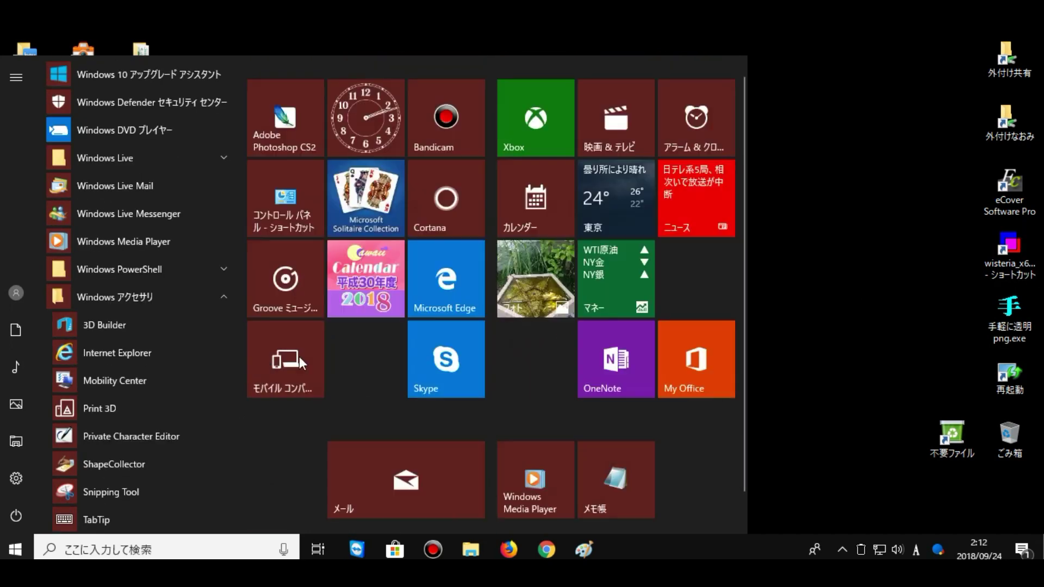
pyautogui.rightClick(630, 281)
pyautogui.click(871, 374)
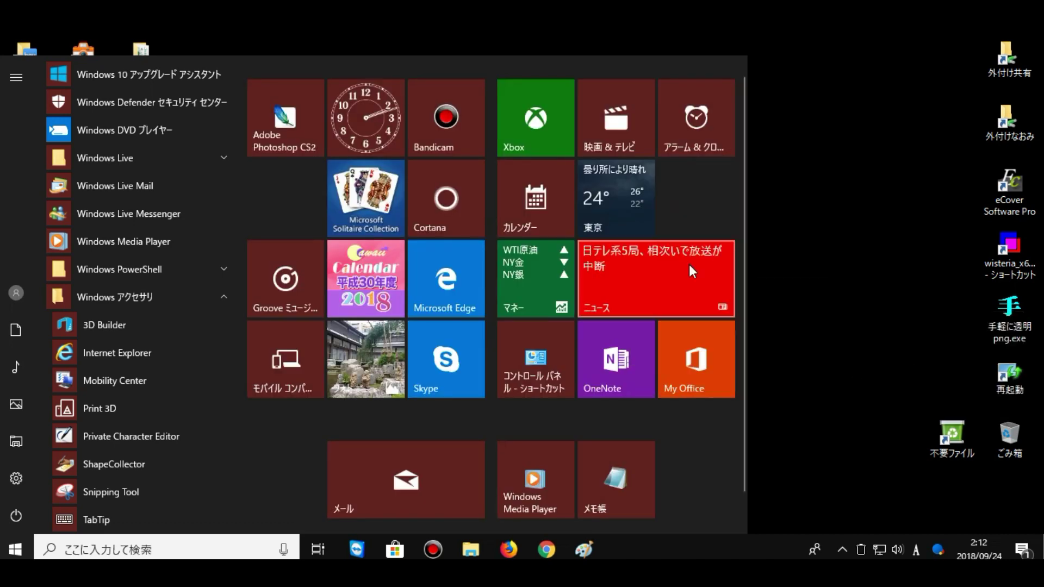
# Step: Rearrange the tiles, moving アラーム & クロック down, Adobe Photoshop CS2 to the second group's top-right corner and the clock to the first slot
pyautogui.moveTo(689, 128); pyautogui.dragTo(694, 240)
pyautogui.moveTo(286, 117); pyautogui.dragTo(714, 128)
pyautogui.moveTo(366, 120); pyautogui.dragTo(288, 119)
pyautogui.moveTo(393, 253); pyautogui.dragTo(465, 342)
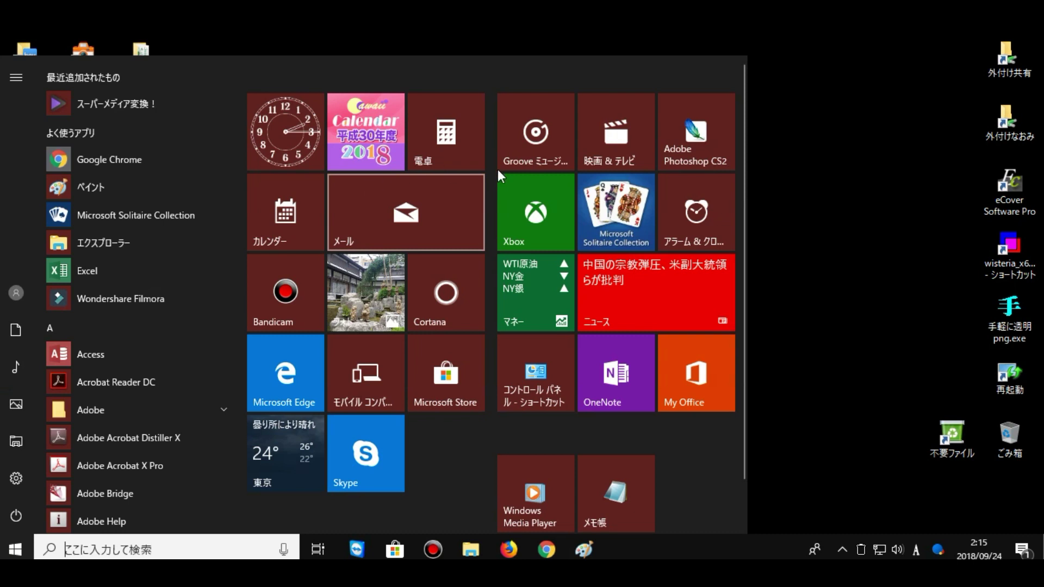